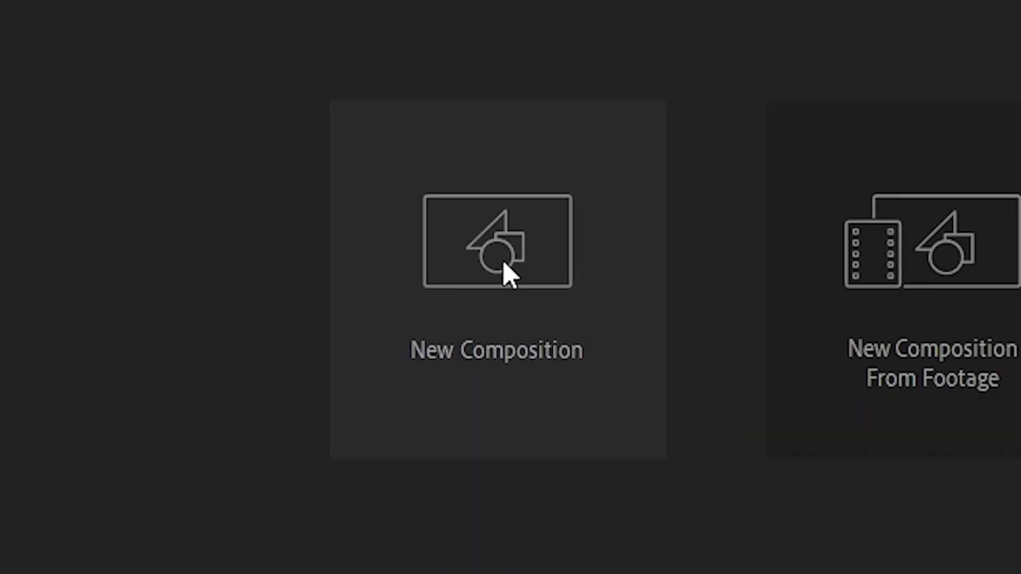
- Start a new composition: Comp 1, 1920×1080, 30 fps, 10 seconds long
{"action": "left_click", "coordinate": [446, 192]}
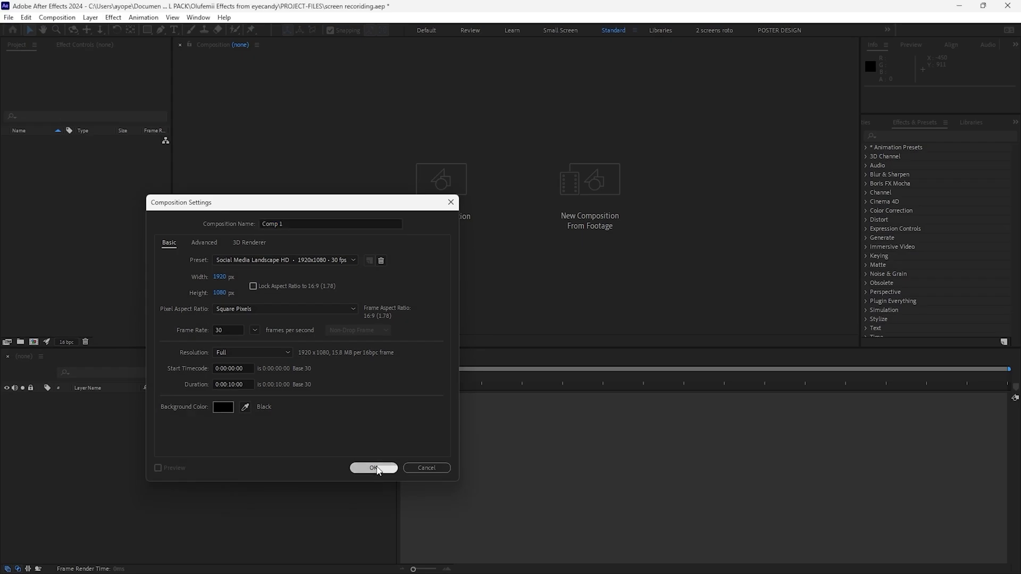
- Create Comp 1 and import the C0052.MP4 street clip with Ctrl+I
{"action": "left_click", "coordinate": [374, 468]}
{"action": "left_click", "coordinate": [84, 268]}
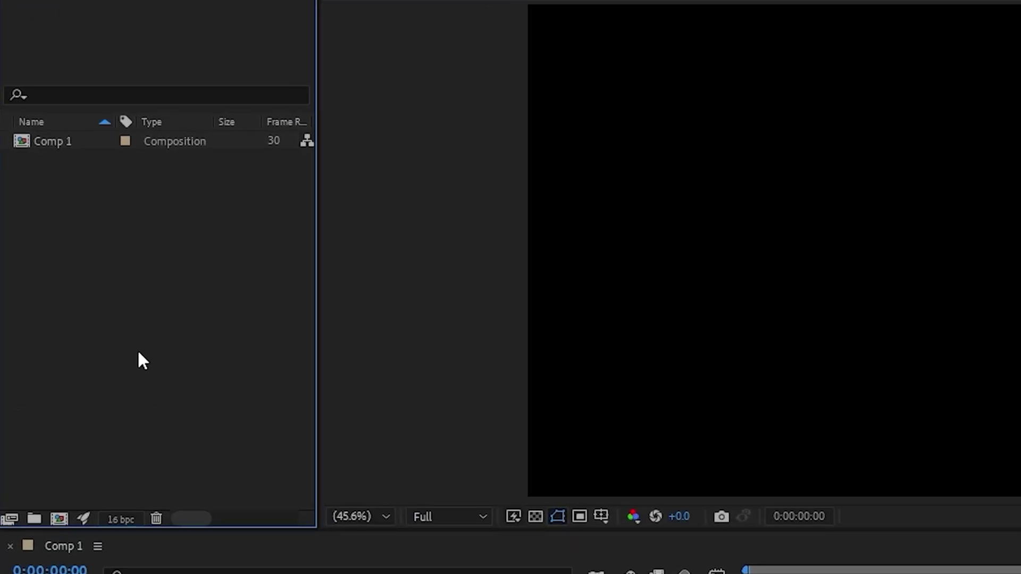
{"action": "key", "text": "ctrl"}
{"action": "key", "text": "ctrl+i"}
{"action": "left_click", "coordinate": [638, 340]}
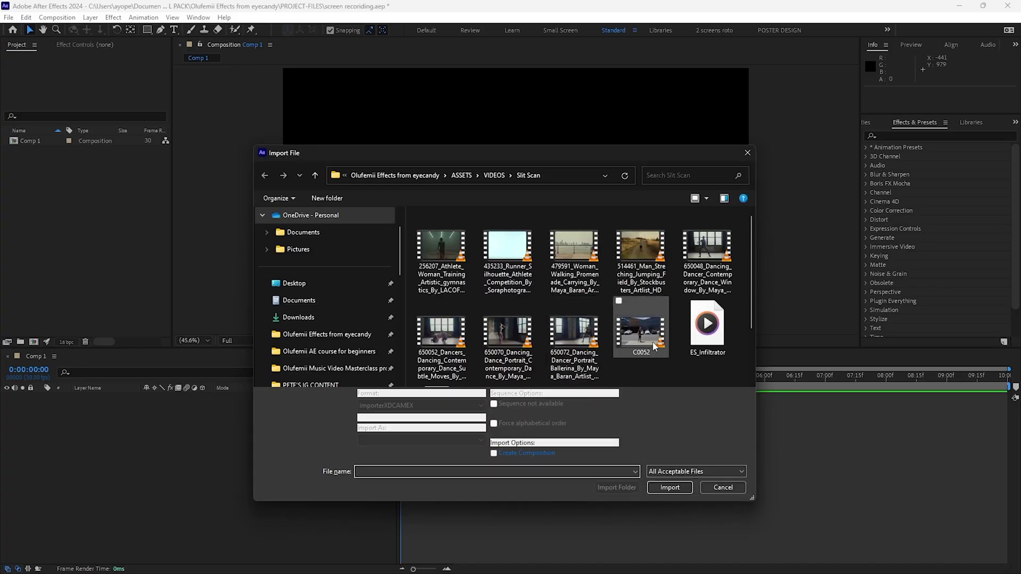
{"action": "left_click", "coordinate": [691, 388]}
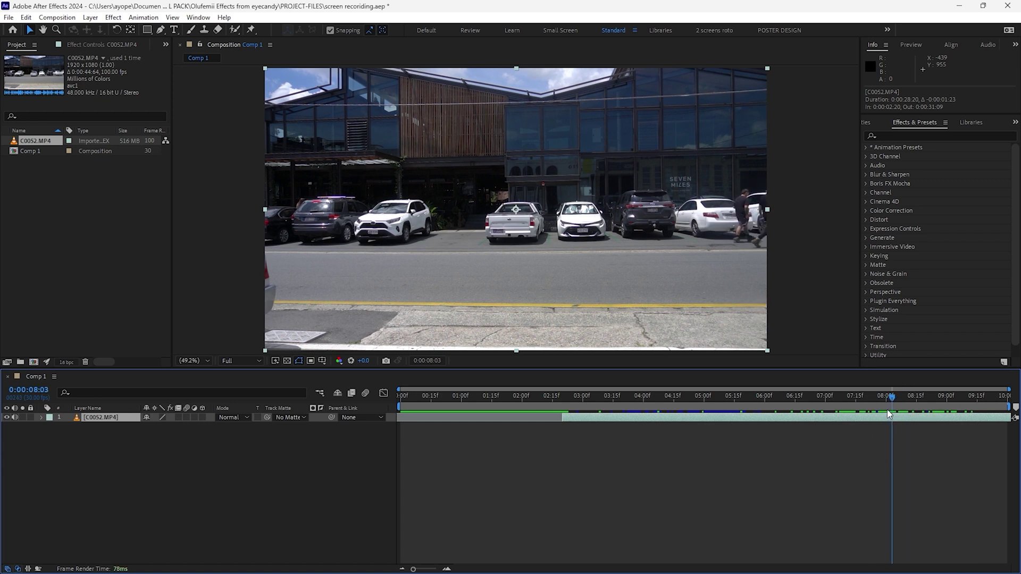
- Move the clip to 0:00, rename it Clean Plate and time-stretch it to 200%
{"action": "left_click_drag", "start_coordinate": [679, 423], "coordinate": [534, 438]}
{"action": "right_click", "coordinate": [191, 301]}
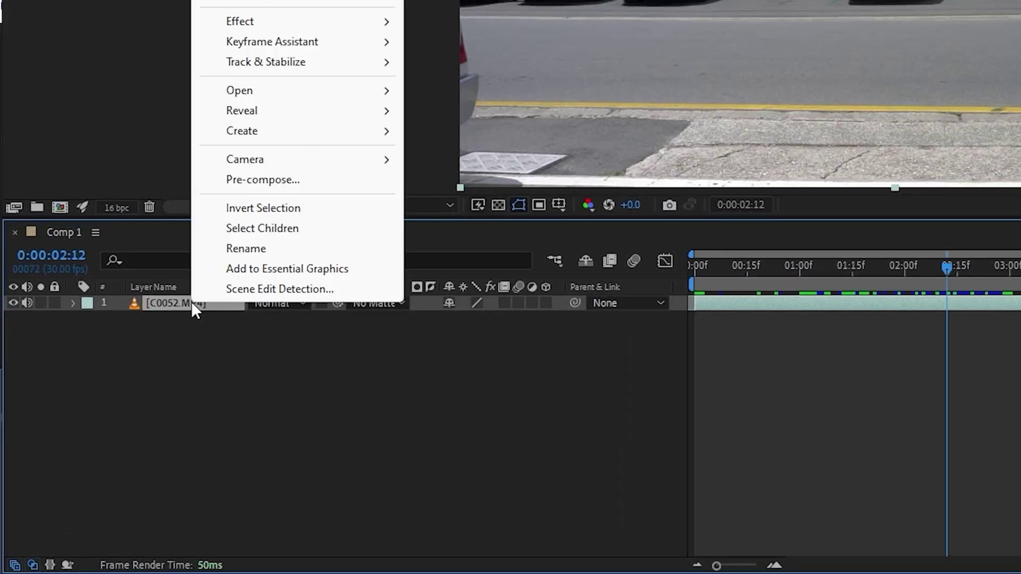
{"action": "left_click", "coordinate": [299, 248]}
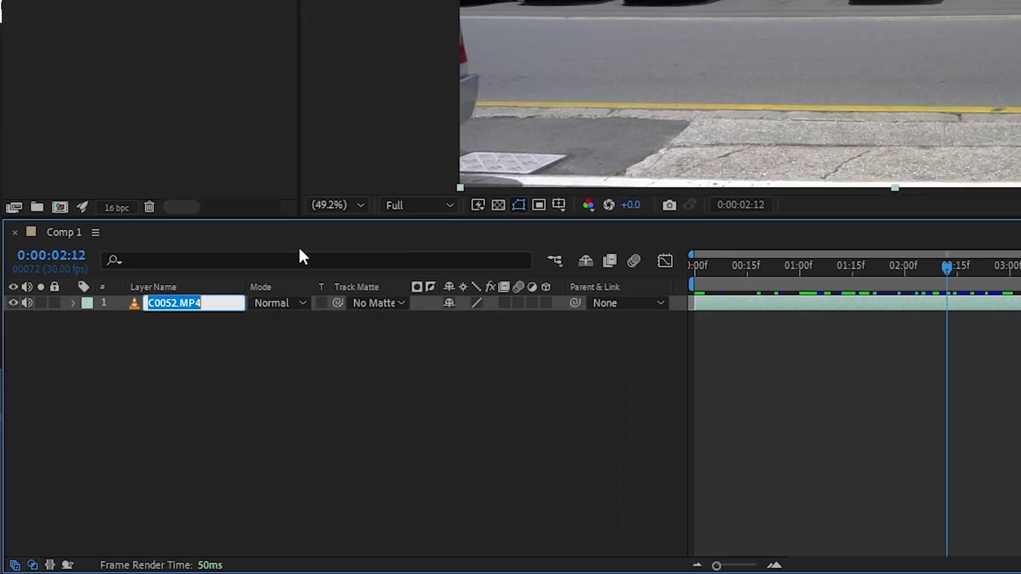
{"action": "type", "text": "Clean Pla"}
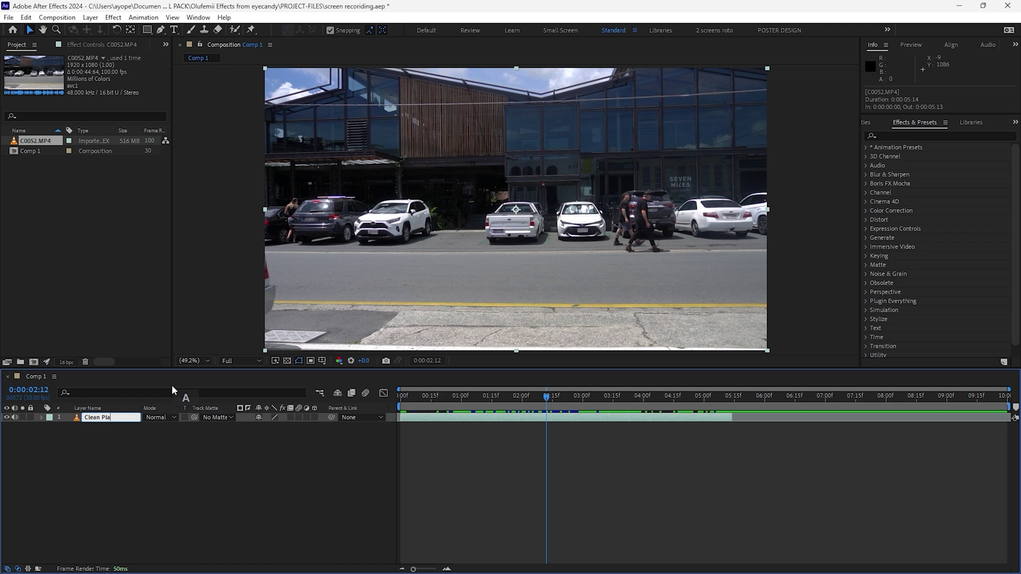
{"action": "type", "text": "te"}
{"action": "key", "text": "Return"}
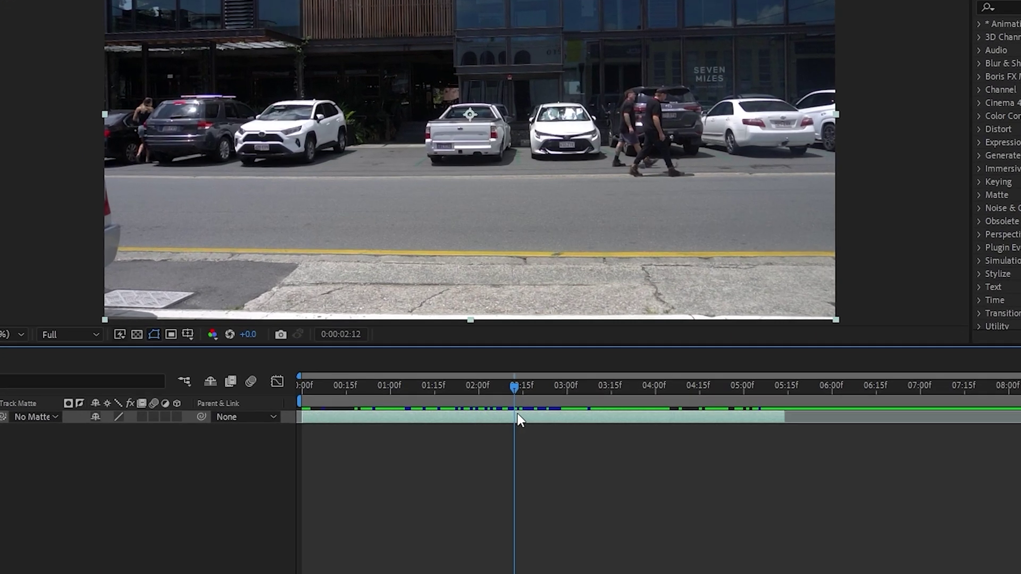
{"action": "right_click", "coordinate": [548, 417]}
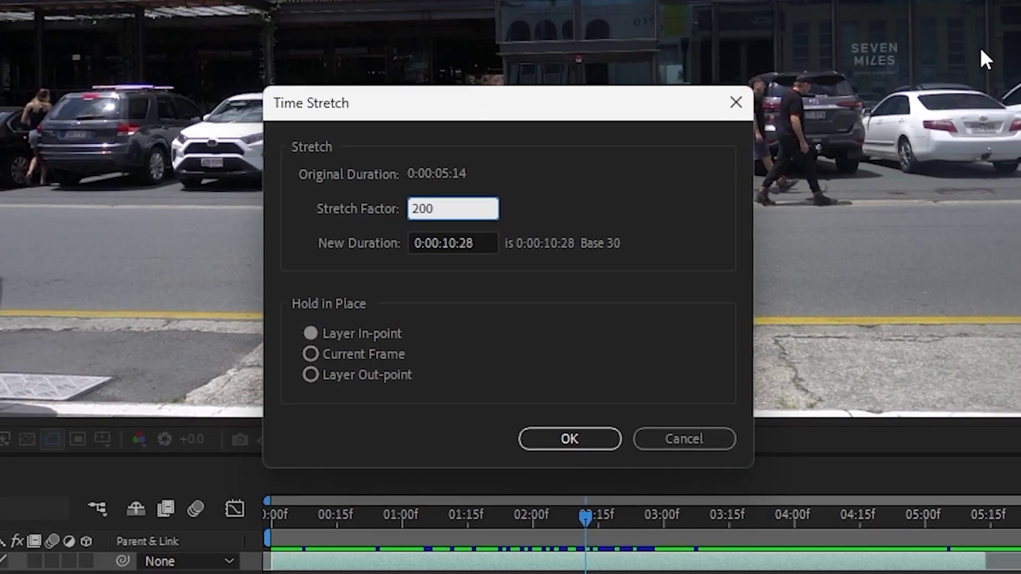
{"action": "key", "text": "Return"}
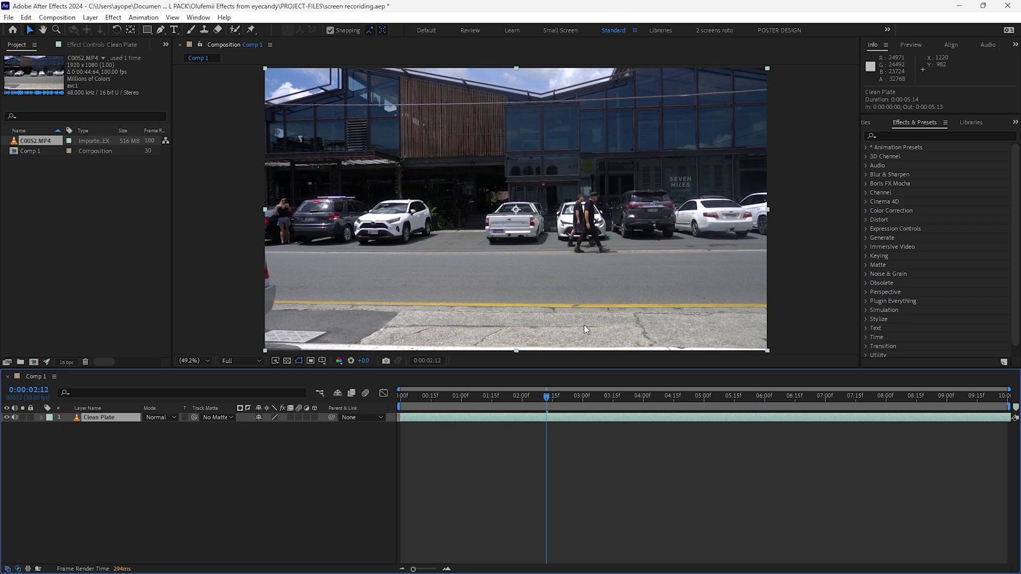
- Add a second C0052.MP4 layer above Clean Plate and name it ROTO
{"action": "key", "text": "space"}
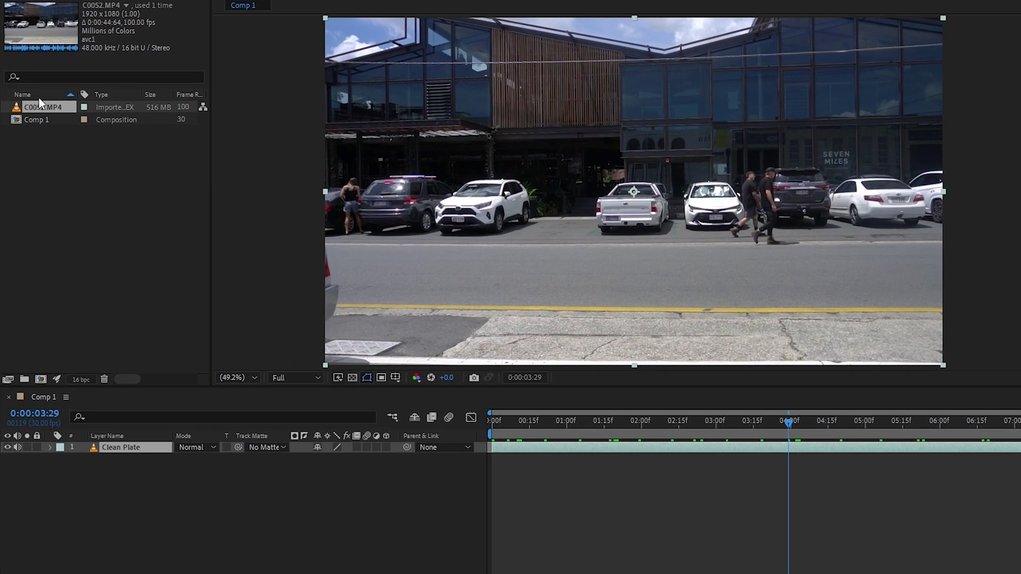
{"action": "left_click_drag", "start_coordinate": [46, 103], "coordinate": [126, 502]}
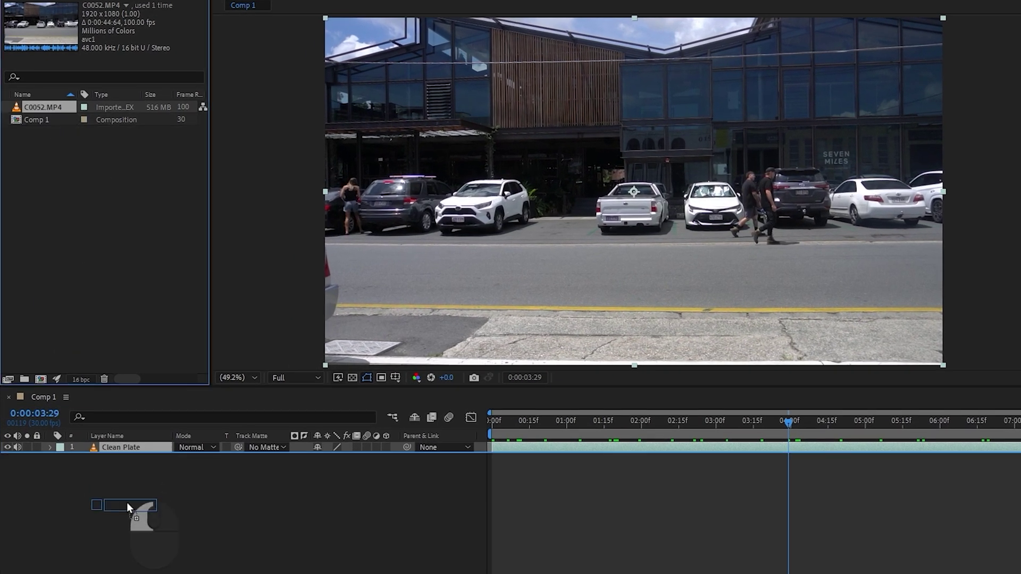
{"action": "left_click_drag", "start_coordinate": [139, 445], "coordinate": [139, 445]}
{"action": "right_click", "coordinate": [152, 447]}
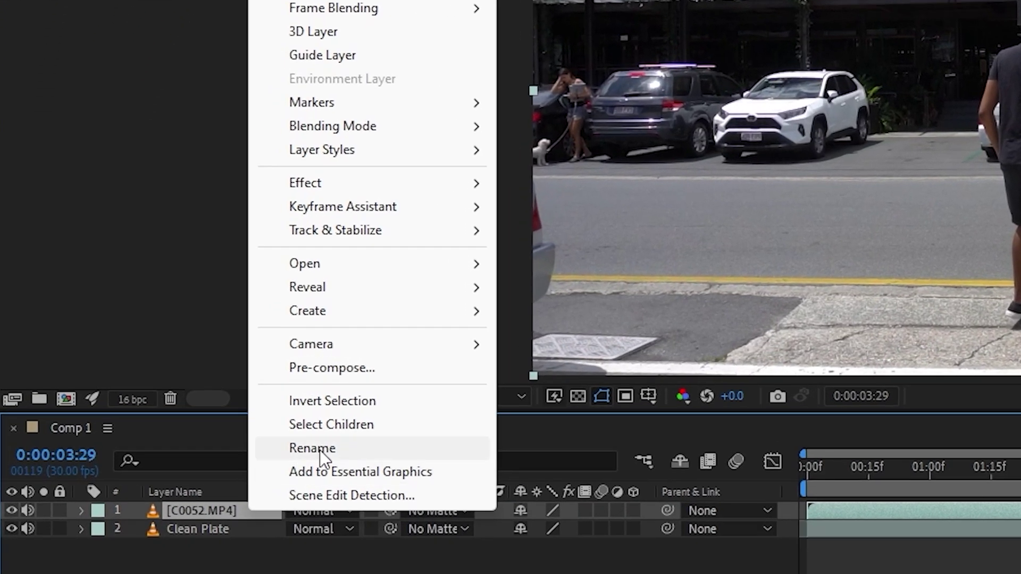
{"action": "left_click", "coordinate": [195, 410]}
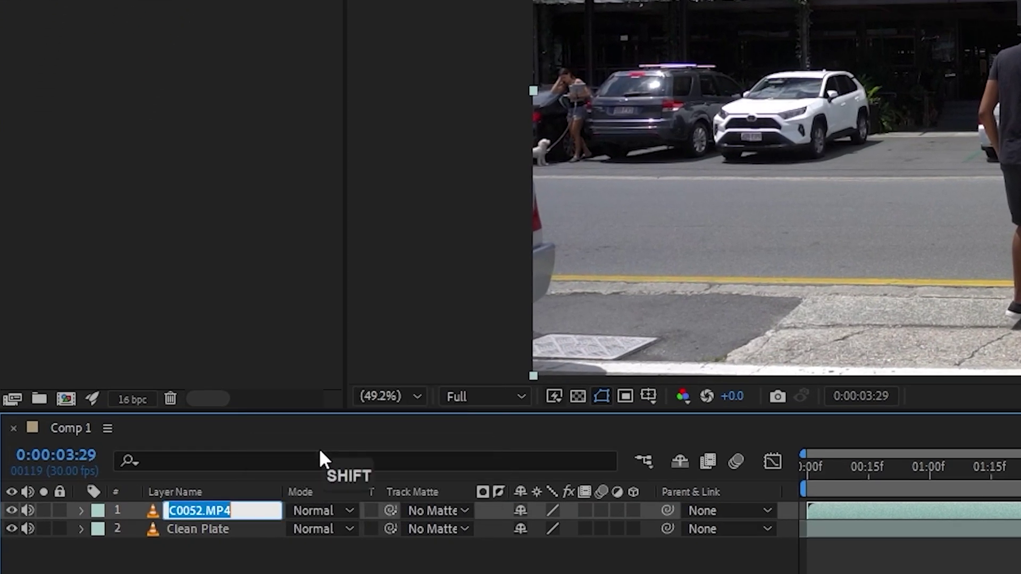
{"action": "type", "text": "ROTO"}
{"action": "key", "text": "Return"}
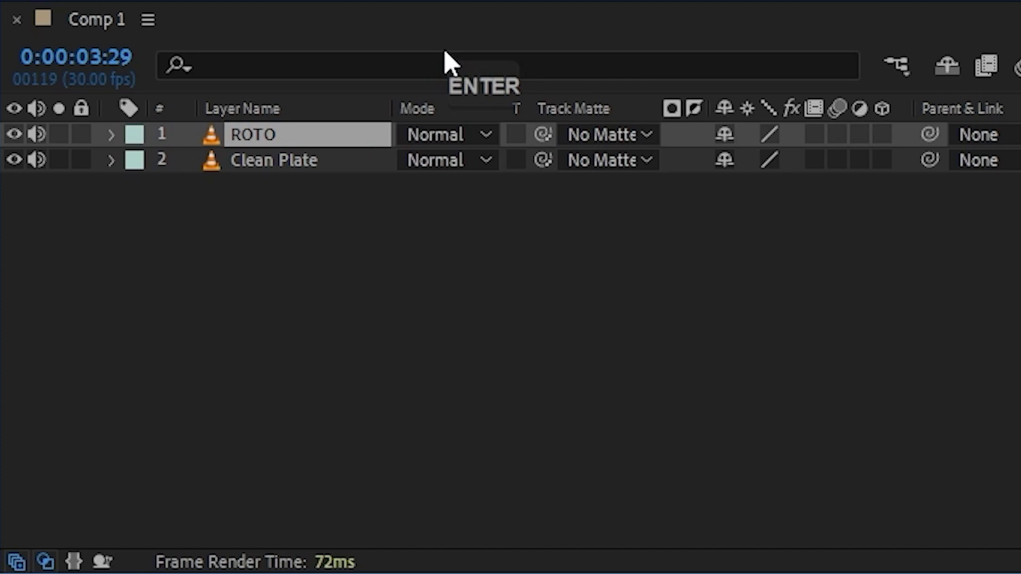
- Slide the ROTO layer earlier so it starts at 0:00:01:15
{"action": "left_click_drag", "start_coordinate": [734, 418], "coordinate": [510, 420]}
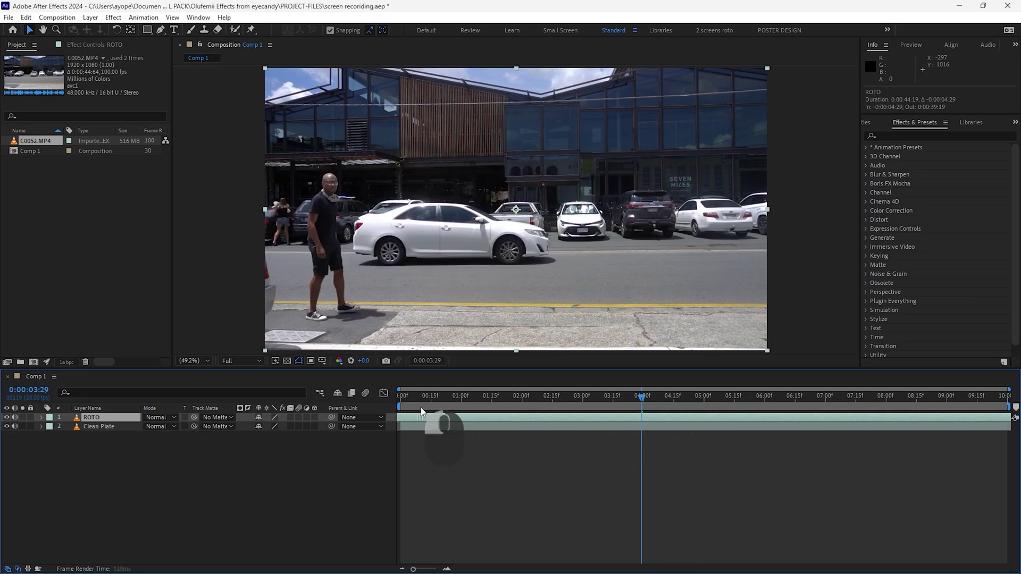
{"action": "left_click_drag", "start_coordinate": [697, 421], "coordinate": [554, 406]}
{"action": "left_click_drag", "start_coordinate": [640, 399], "coordinate": [492, 388]}
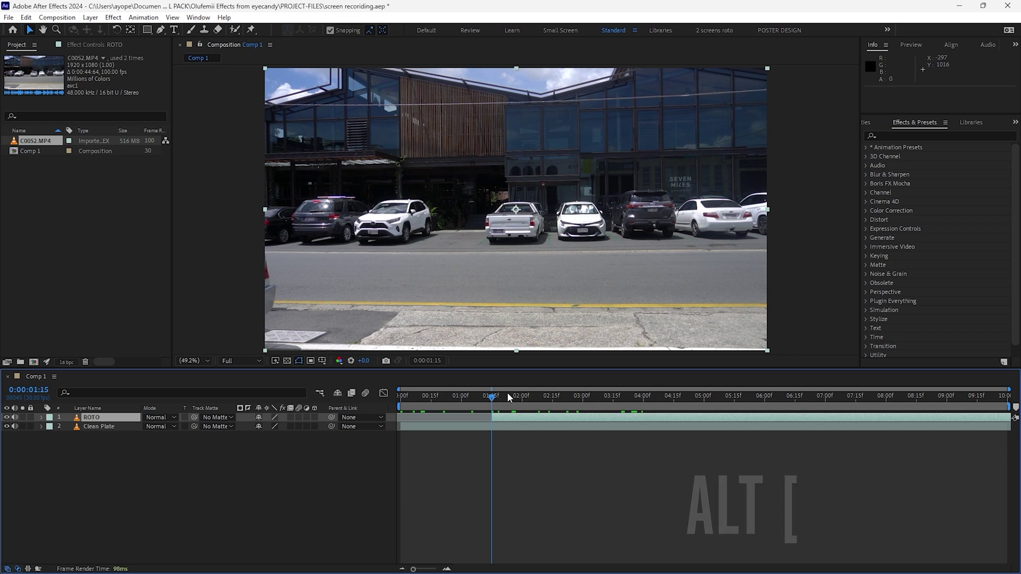
- Trim ROTO to the man's walk, running from 0:00 to 0:00:06:03
{"action": "left_click_drag", "start_coordinate": [551, 402], "coordinate": [842, 408]}
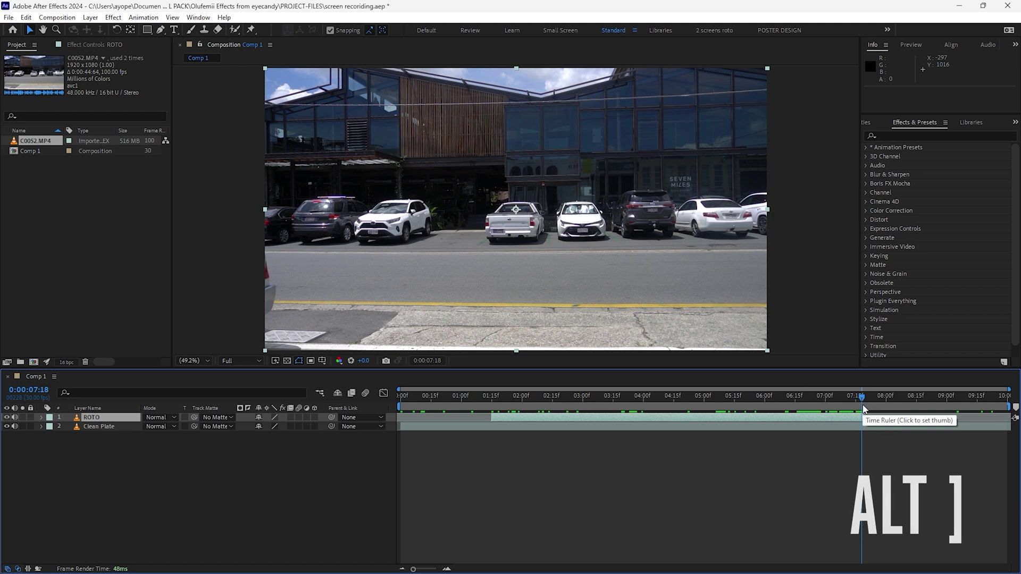
{"action": "left_click_drag", "start_coordinate": [798, 418], "coordinate": [736, 421]}
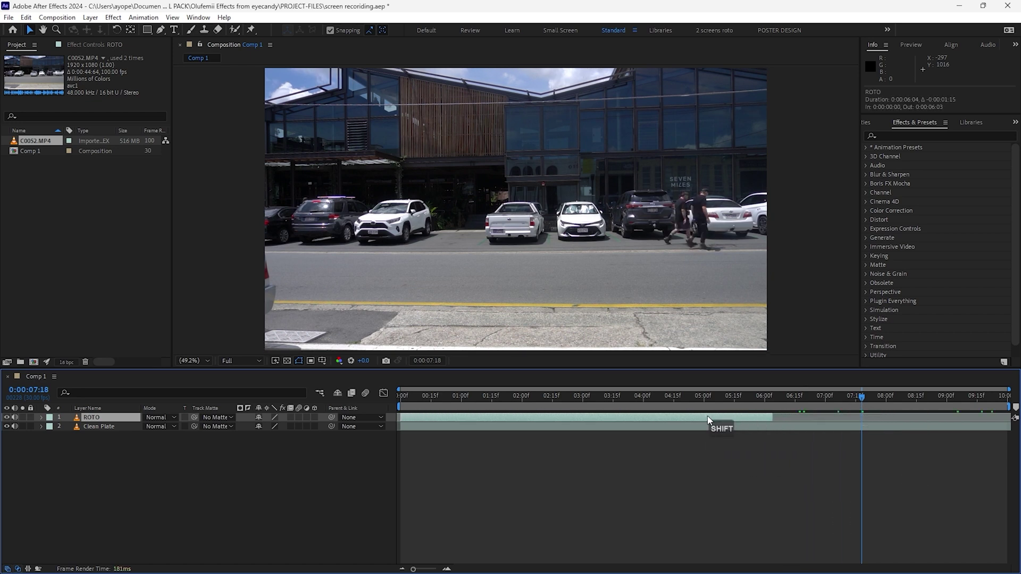
{"action": "left_click_drag", "start_coordinate": [697, 406], "coordinate": [588, 403]}
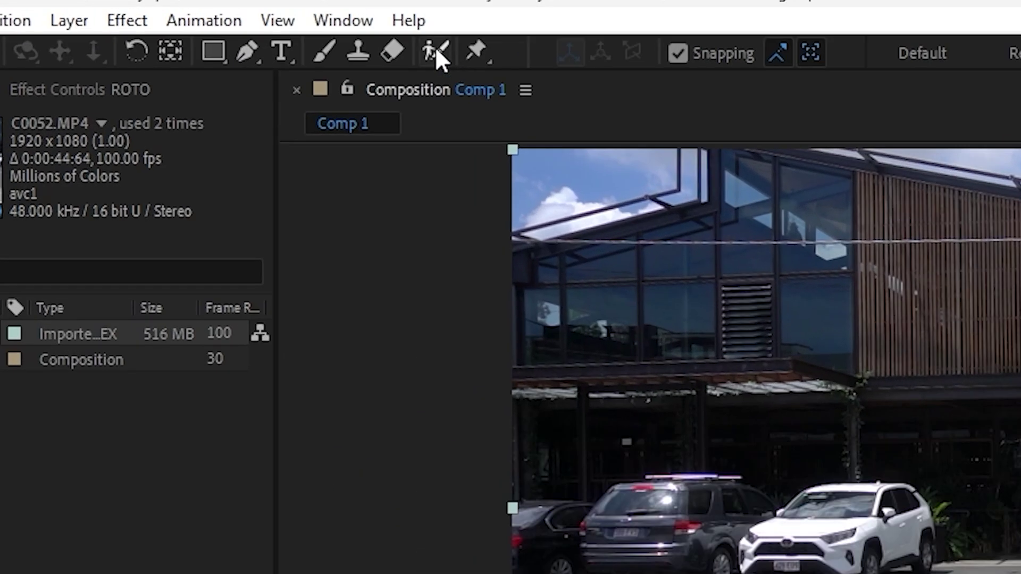
- Select the Roto Brush tool and open the ROTO layer in its Layer viewer
{"action": "left_click", "coordinate": [234, 30]}
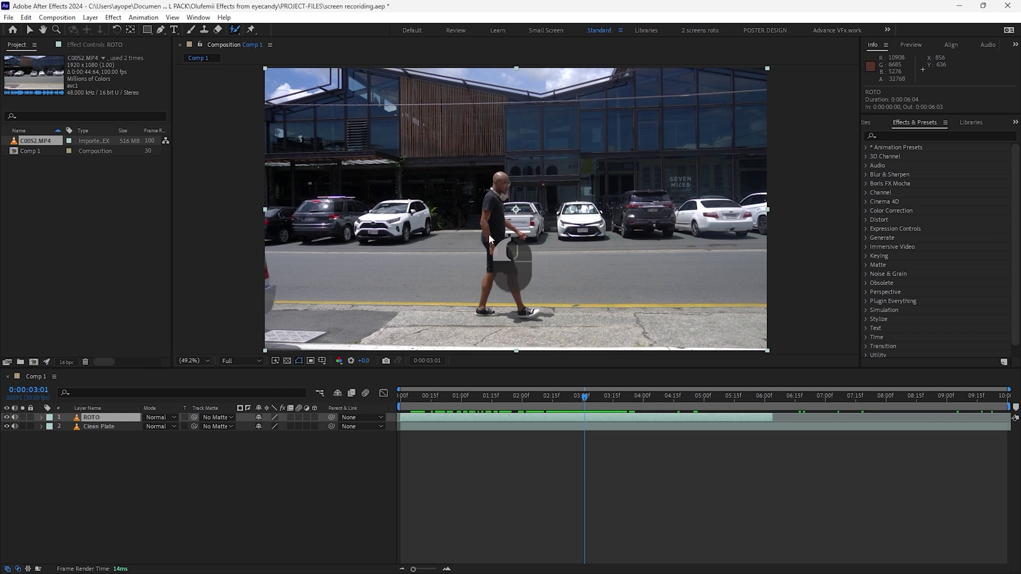
{"action": "double_click", "coordinate": [489, 234]}
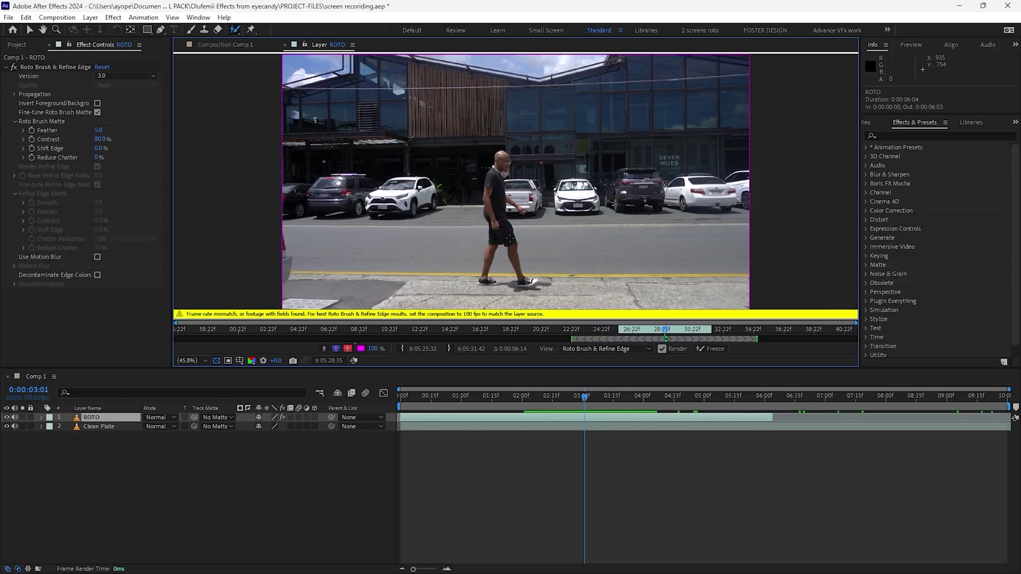
- Change Comp 1's frame rate to 100 fps in Composition Settings
{"action": "left_click", "coordinate": [550, 471]}
{"action": "key", "text": "ctrl+k"}
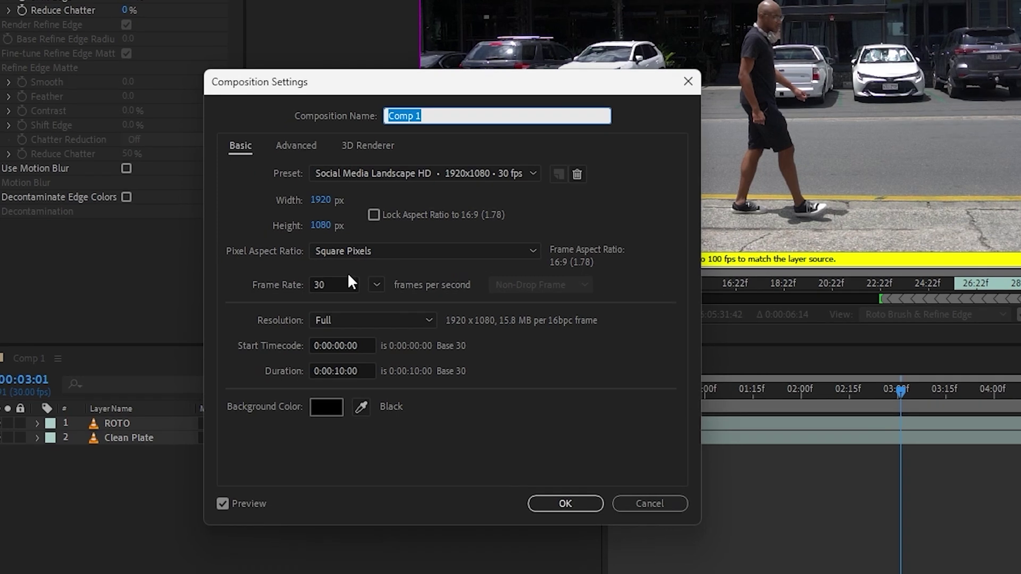
{"action": "left_click", "coordinate": [233, 326]}
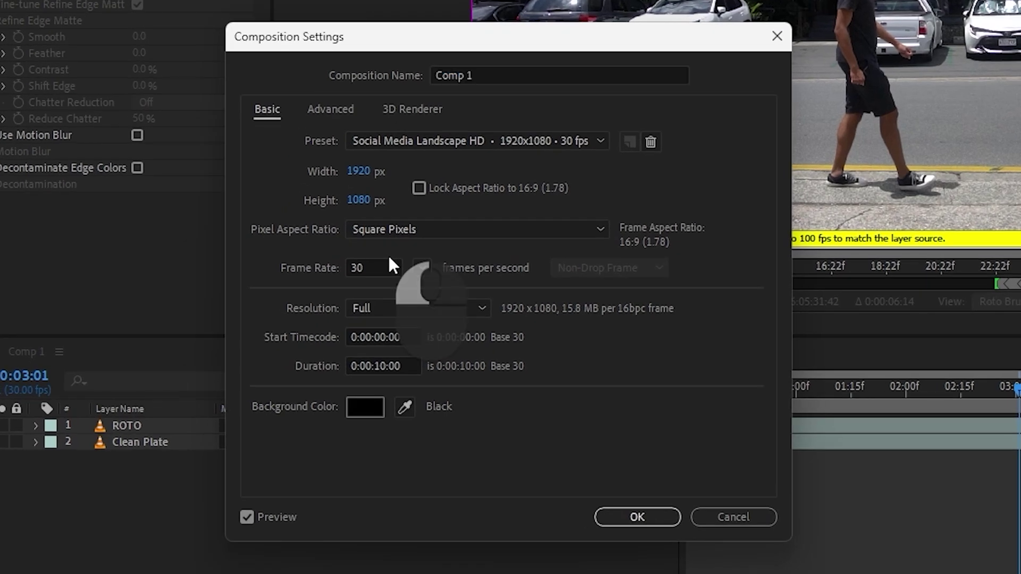
{"action": "left_click", "coordinate": [379, 264]}
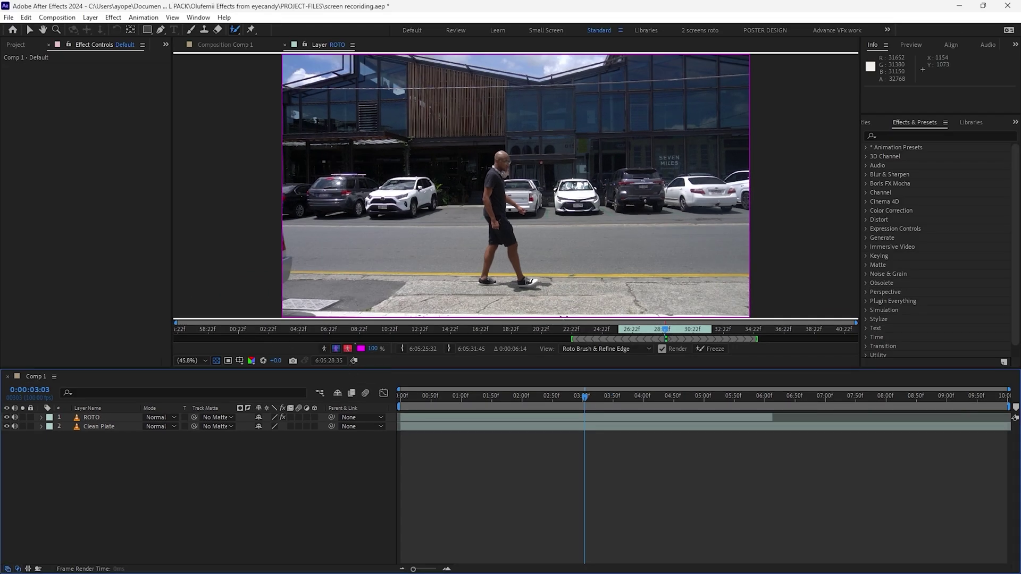
- Paint the walking man as foreground and keep Roto Brush version 3.0
{"action": "left_click_drag", "start_coordinate": [498, 207], "coordinate": [498, 229]}
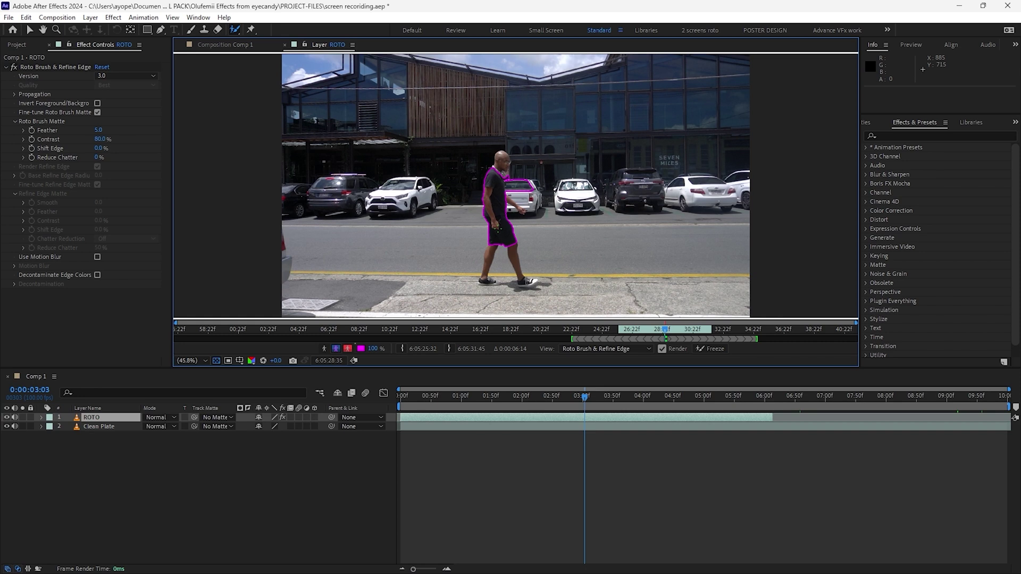
{"action": "left_click", "coordinate": [63, 66]}
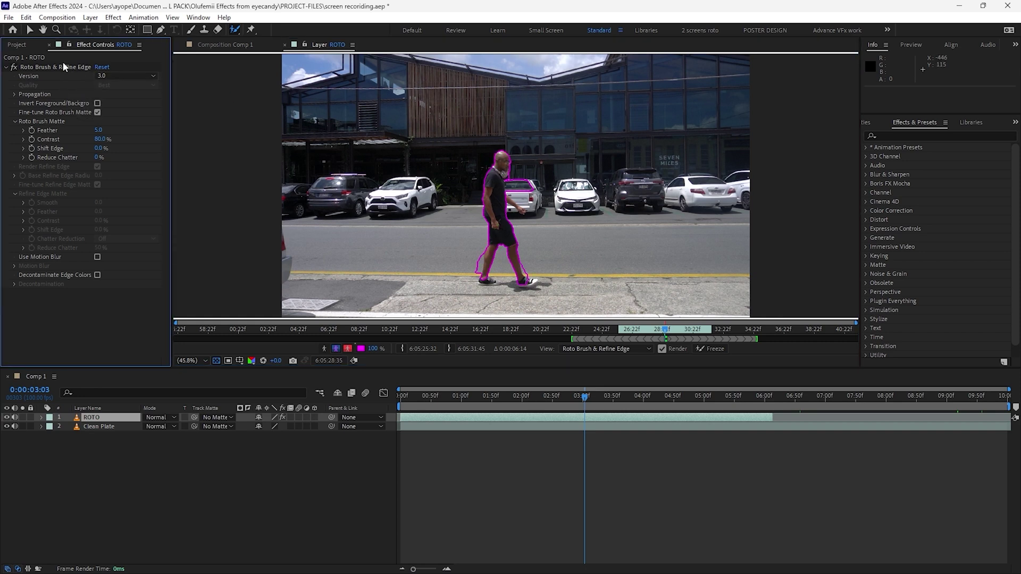
{"action": "left_click", "coordinate": [98, 79]}
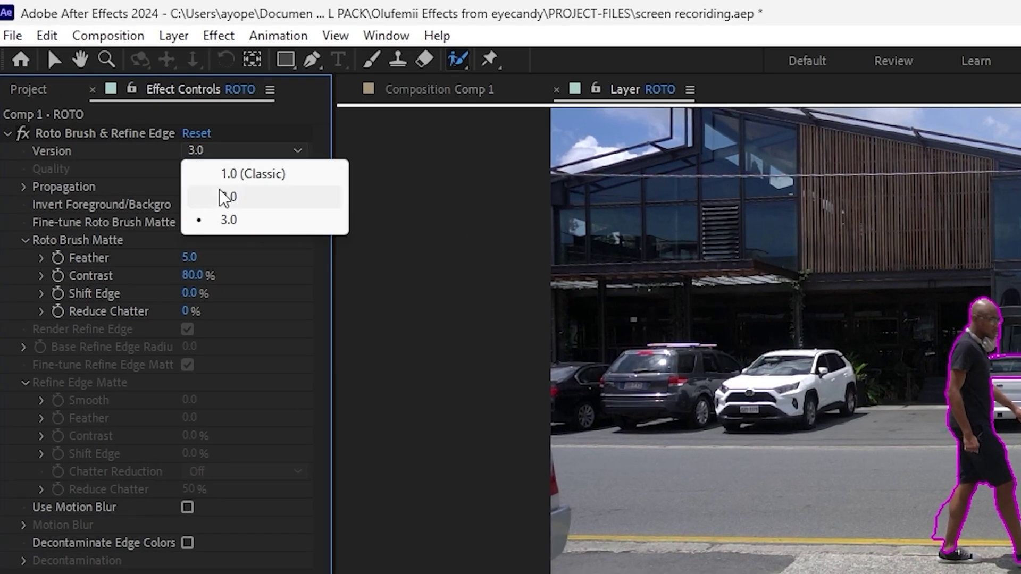
{"action": "left_click", "coordinate": [228, 219]}
- Subtract the background near the left leg and add the left foot into the matte
{"action": "scroll", "coordinate": [480, 151], "scroll_direction": "up", "scroll_amount": 3}
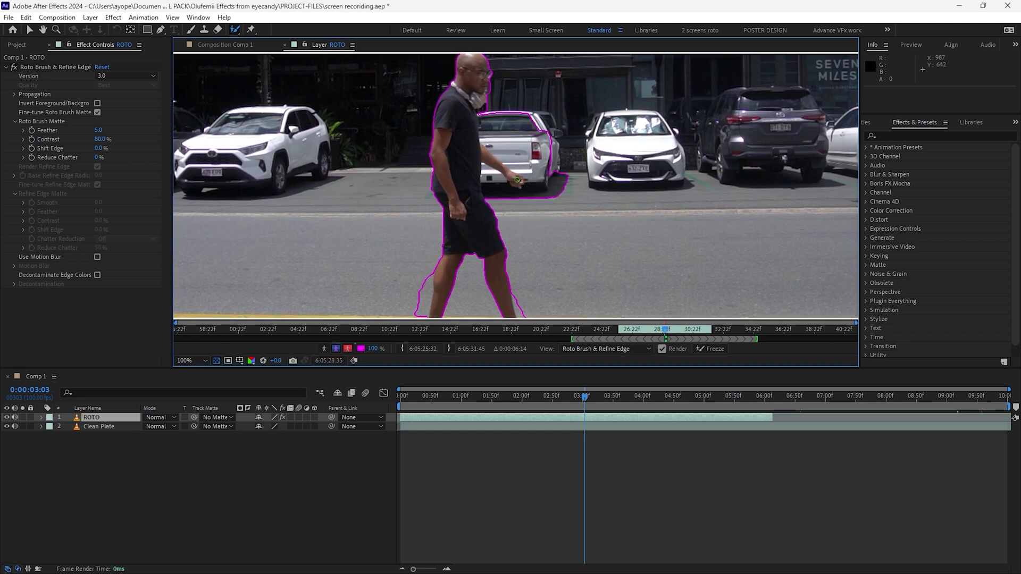
{"action": "left_click_drag", "start_coordinate": [450, 248], "coordinate": [472, 149]}
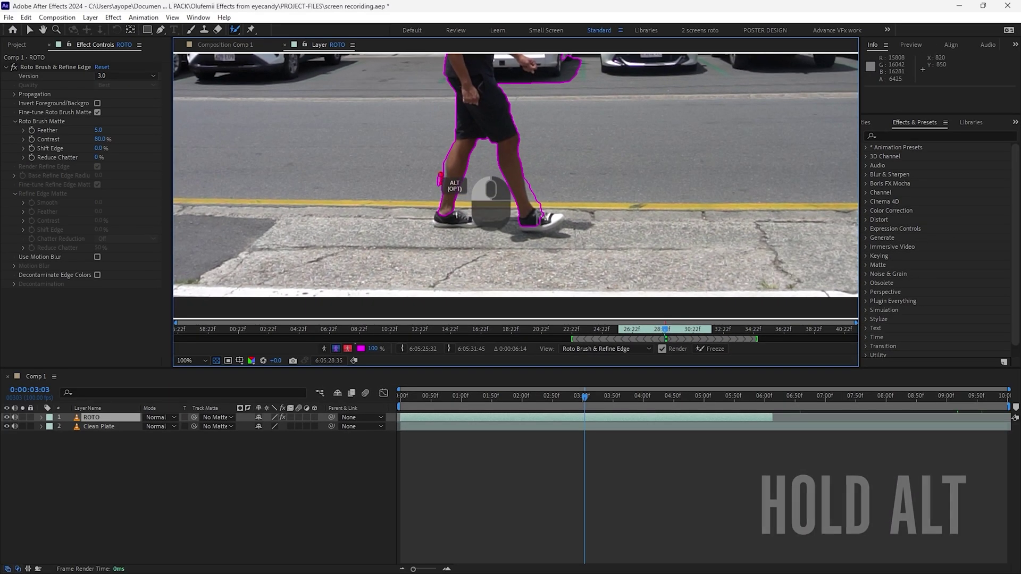
{"action": "left_click_drag", "start_coordinate": [440, 180], "coordinate": [440, 179]}
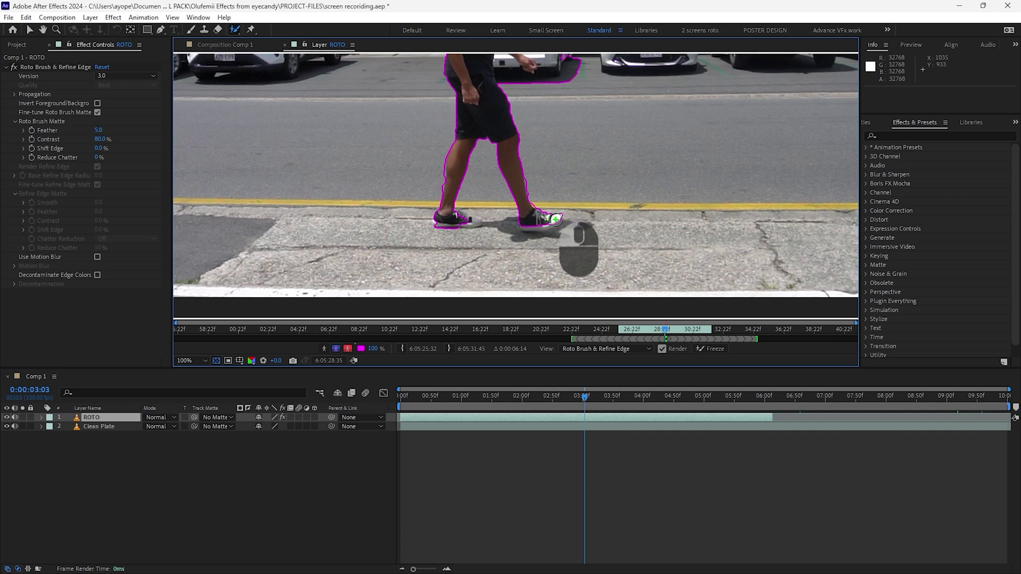
{"action": "left_click_drag", "start_coordinate": [483, 224], "coordinate": [466, 221]}
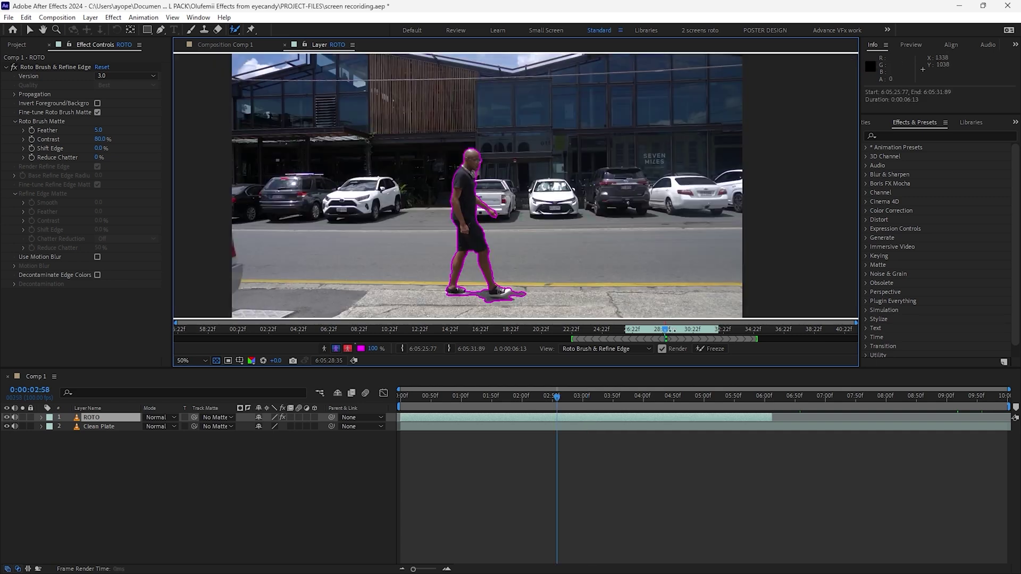
- Step through the early walk frames, checking and correcting the walker's matte
{"action": "left_click_drag", "start_coordinate": [669, 333], "coordinate": [671, 333]}
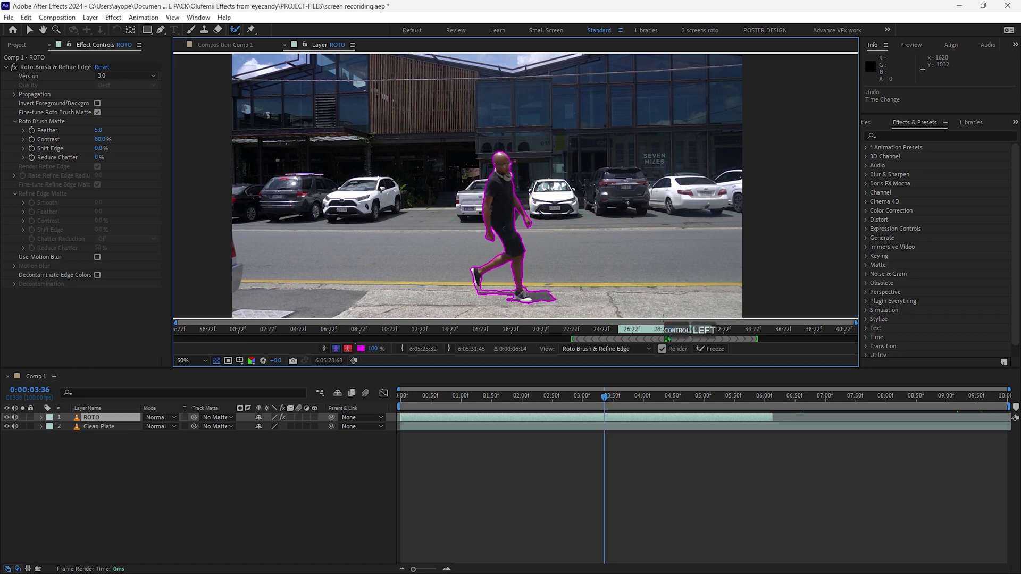
{"action": "key", "text": "Left"}
{"action": "key", "text": "Left"}
{"action": "key", "text": "Left"}
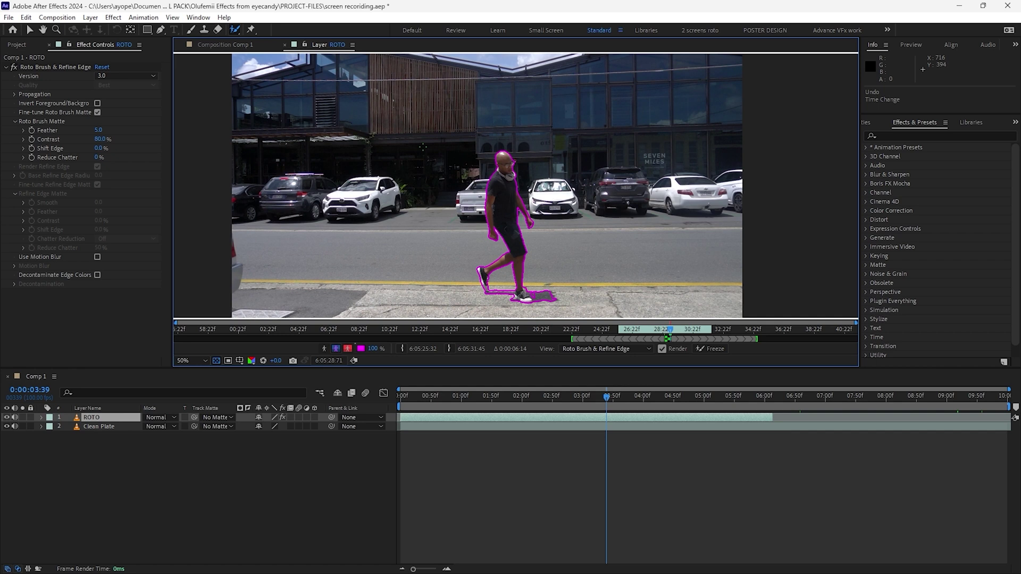
{"action": "scroll", "coordinate": [510, 276], "scroll_direction": "up", "scroll_amount": 2}
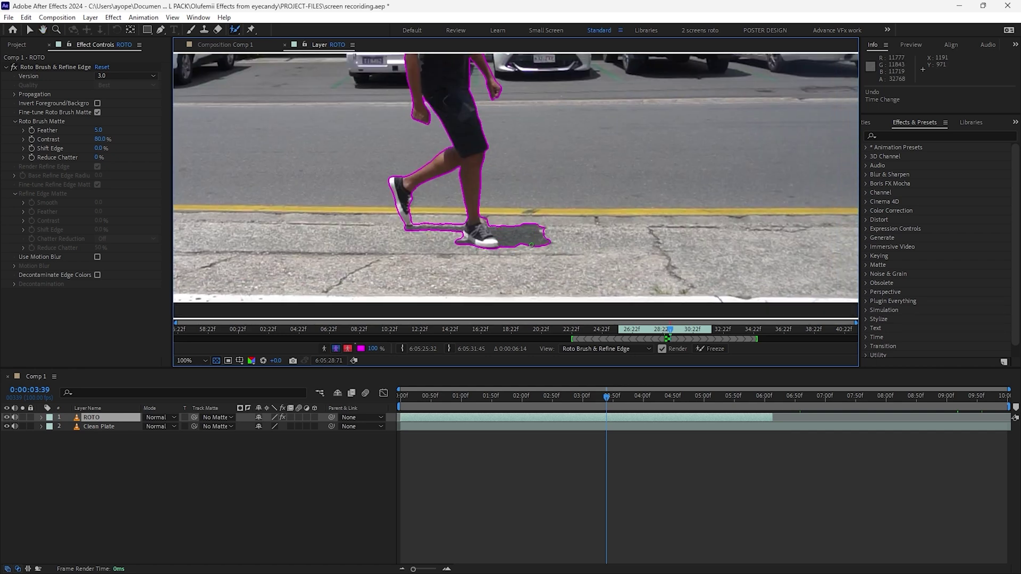
{"action": "left_click", "coordinate": [674, 336]}
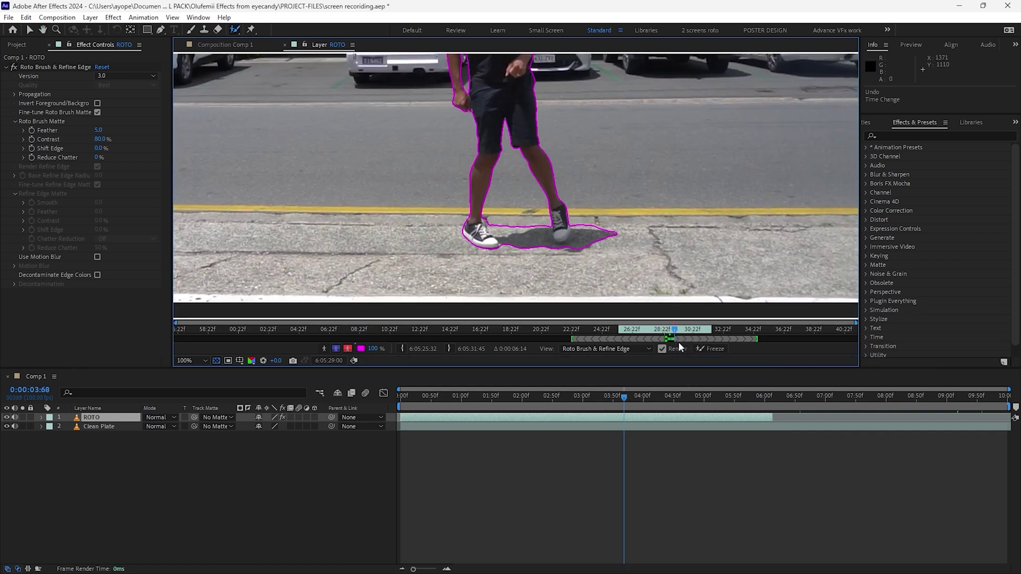
{"action": "left_click_drag", "start_coordinate": [520, 234], "coordinate": [512, 376]}
{"action": "key", "text": "Left"}
{"action": "key", "text": "Left"}
{"action": "key", "text": "Left"}
{"action": "key", "text": "Left"}
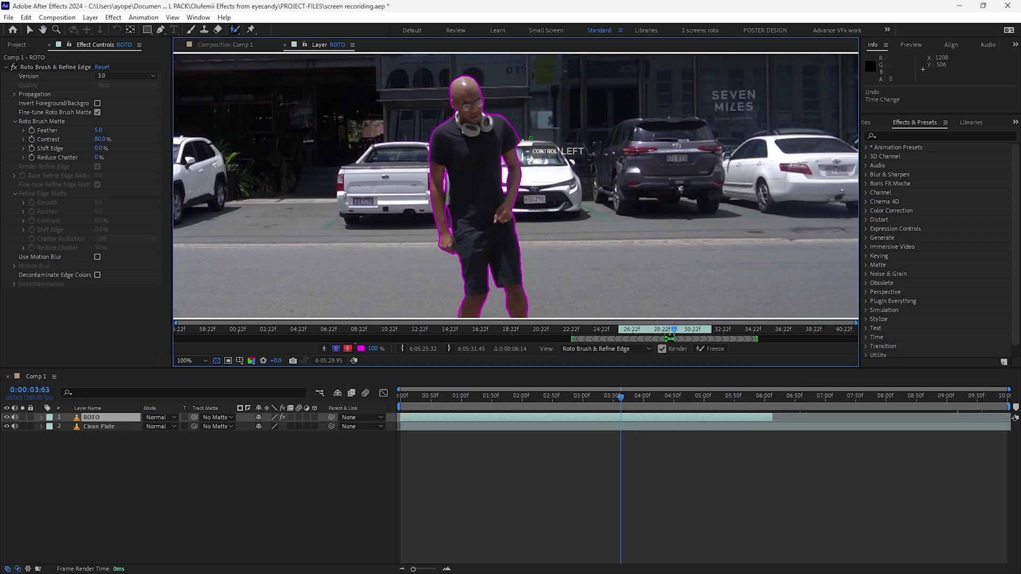
{"action": "key", "text": "Right"}
{"action": "scroll", "coordinate": [452, 175], "scroll_direction": "up", "scroll_amount": 1}
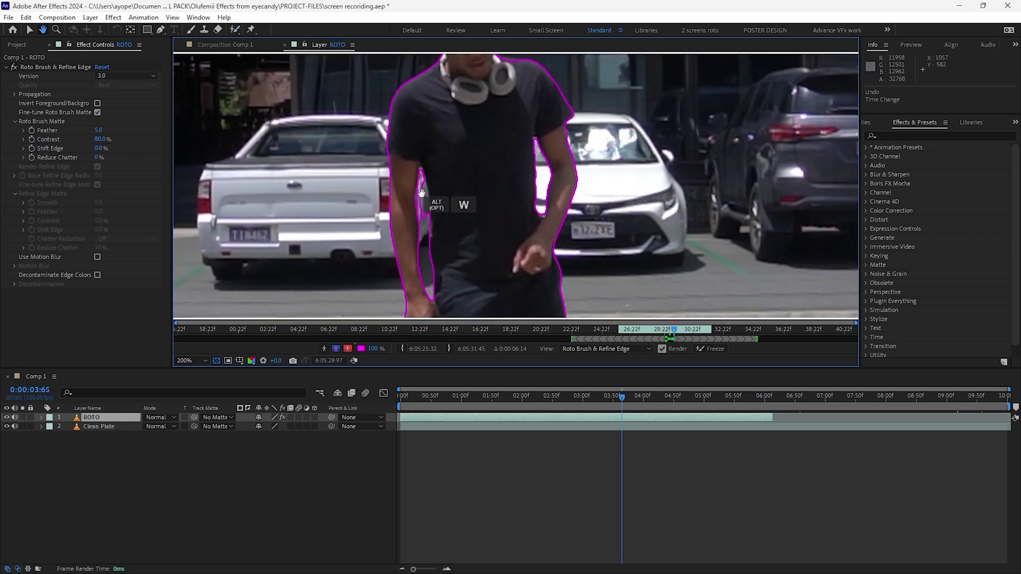
{"action": "key", "text": "Left"}
{"action": "key", "text": "Left"}
{"action": "key", "text": "Left"}
{"action": "key", "text": "Left"}
{"action": "key", "text": "Left"}
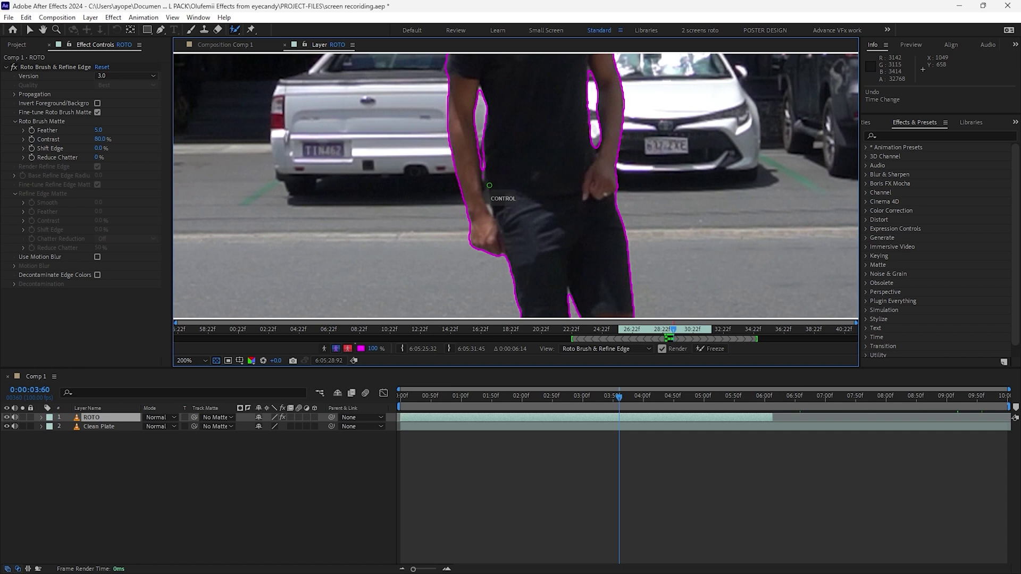
{"action": "key", "text": "comma"}
{"action": "key", "text": "comma"}
{"action": "key", "text": "Right"}
{"action": "key", "text": "Right"}
{"action": "key", "text": "Right"}
{"action": "key", "text": "Right"}
{"action": "key", "text": "Right"}
{"action": "key", "text": "Right"}
{"action": "key", "text": "Right"}
{"action": "key", "text": "Right"}
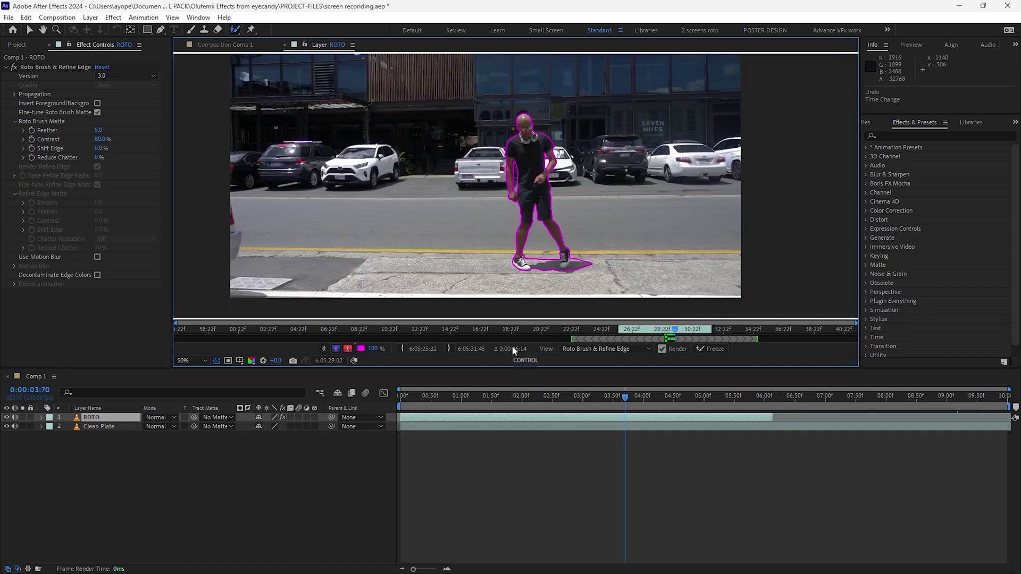
{"action": "key", "text": "Right"}
{"action": "key", "text": "Right"}
{"action": "key", "text": "Right"}
{"action": "key", "text": "Right"}
{"action": "key", "text": "Right"}
{"action": "key", "text": "Right"}
{"action": "key", "text": "Right"}
{"action": "key", "text": "Right"}
{"action": "key", "text": "Right"}
{"action": "key", "text": "Right"}
{"action": "key", "text": "Right"}
{"action": "key", "text": "Right"}
{"action": "key", "text": "Right"}
{"action": "key", "text": "Right"}
{"action": "key", "text": "Right"}
{"action": "key", "text": "Right"}
{"action": "key", "text": "Right"}
{"action": "key", "text": "Right"}
{"action": "key", "text": "Right"}
{"action": "key", "text": "Right"}
- Propagate the walker's matte forward and backward with Ctrl+Right and Ctrl+Left
{"action": "key", "text": "h"}
{"action": "scroll", "coordinate": [523, 203], "scroll_direction": "up", "scroll_amount": 1}
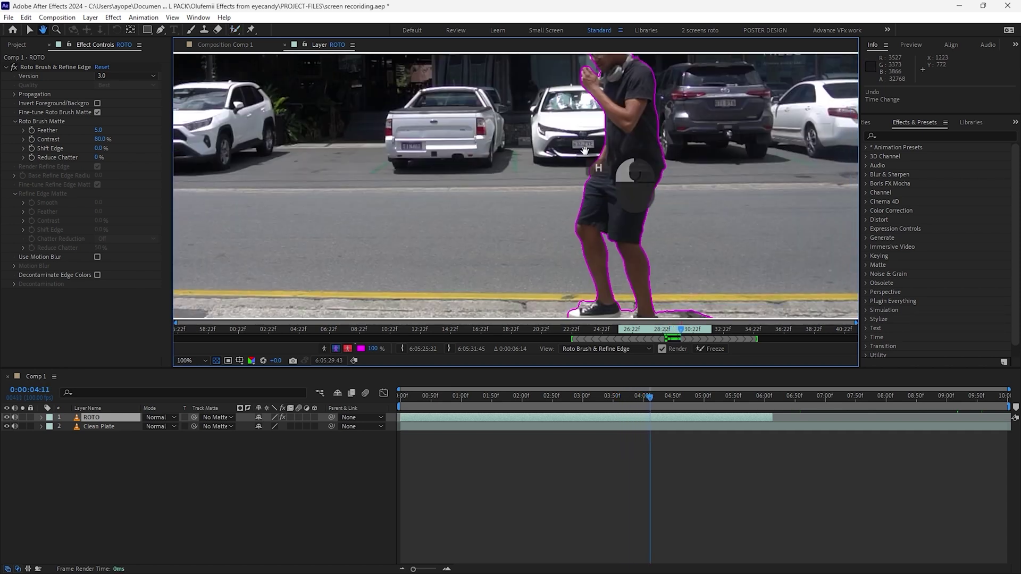
{"action": "key", "text": "Right"}
{"action": "key", "text": "Right"}
{"action": "key", "text": "Right"}
{"action": "key", "text": "comma"}
{"action": "key", "text": "Right"}
{"action": "key", "text": "Right"}
{"action": "key", "text": "Right"}
{"action": "key", "text": "Right"}
{"action": "key", "text": "Right"}
{"action": "key", "text": "Right"}
{"action": "key", "text": "Right"}
{"action": "key", "text": "Right"}
{"action": "key", "text": "Right"}
{"action": "key", "text": "Right"}
{"action": "key", "text": "Right"}
{"action": "key", "text": "Right"}
{"action": "key", "text": "Right"}
{"action": "key", "text": "Right"}
{"action": "key", "text": "Right"}
{"action": "key", "text": "Right"}
{"action": "key", "text": "Right"}
{"action": "key", "text": "Right"}
{"action": "key", "text": "Right"}
{"action": "key", "text": "Right"}
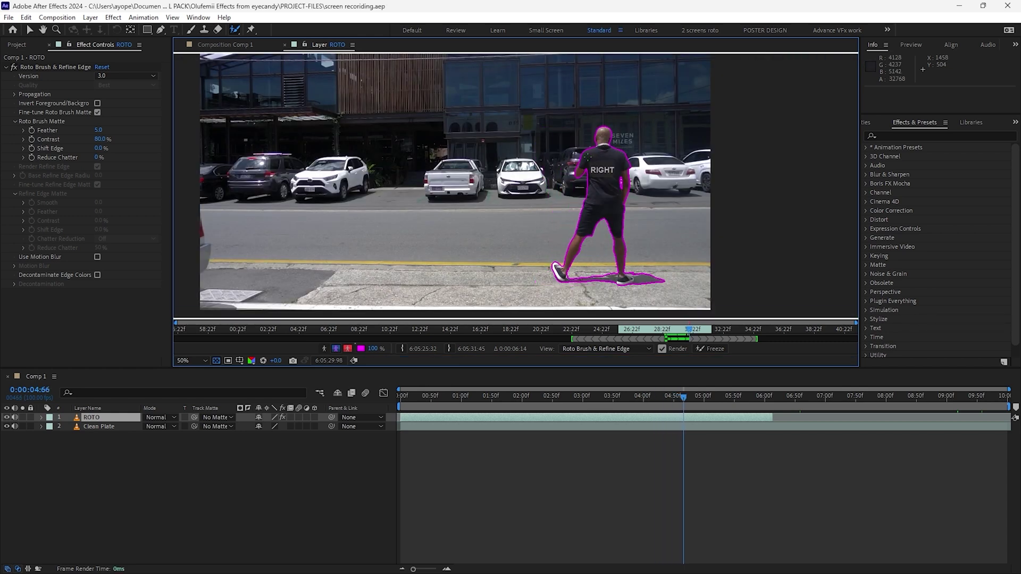
{"action": "key", "text": "h"}
{"action": "key", "text": "ctrl+Right"}
{"action": "key", "text": "ctrl+Right"}
{"action": "key", "text": "ctrl+Right"}
{"action": "key", "text": "ctrl+Right"}
{"action": "key", "text": "ctrl+Right"}
{"action": "key", "text": "ctrl+Right"}
{"action": "key", "text": "ctrl+Right"}
{"action": "key", "text": "ctrl+Right"}
{"action": "key", "text": "ctrl+Right"}
{"action": "key", "text": "ctrl+Right"}
{"action": "key", "text": "ctrl+Right"}
{"action": "key", "text": "ctrl+Right"}
{"action": "key", "text": "ctrl+Right"}
{"action": "key", "text": "ctrl+Right"}
{"action": "key", "text": "ctrl+Right"}
{"action": "key", "text": "ctrl+Right"}
{"action": "key", "text": "ctrl+Right"}
{"action": "key", "text": "ctrl+Right"}
{"action": "key", "text": "ctrl+Right"}
{"action": "key", "text": "ctrl+Right"}
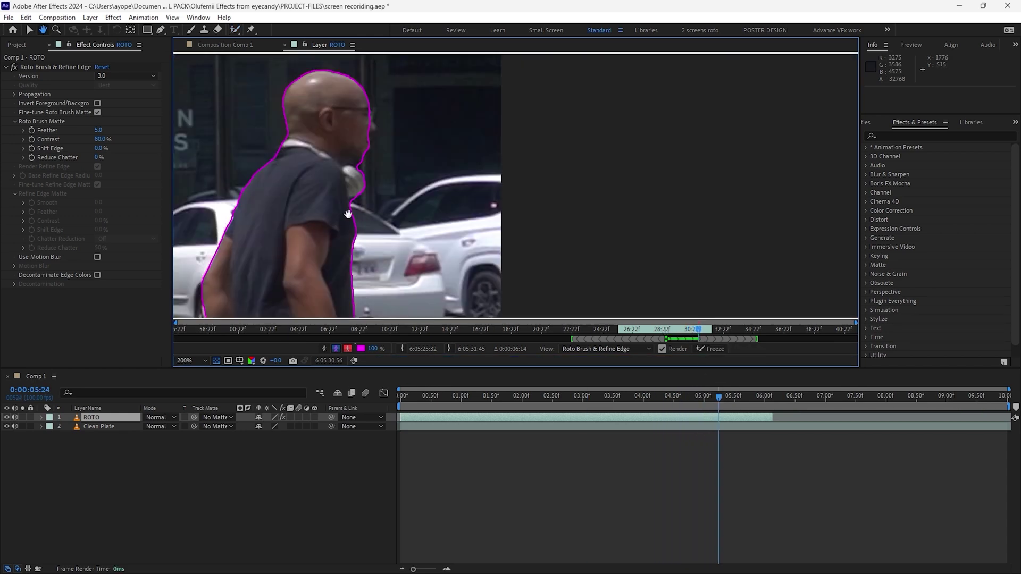
{"action": "left_click_drag", "start_coordinate": [542, 233], "coordinate": [440, 205]}
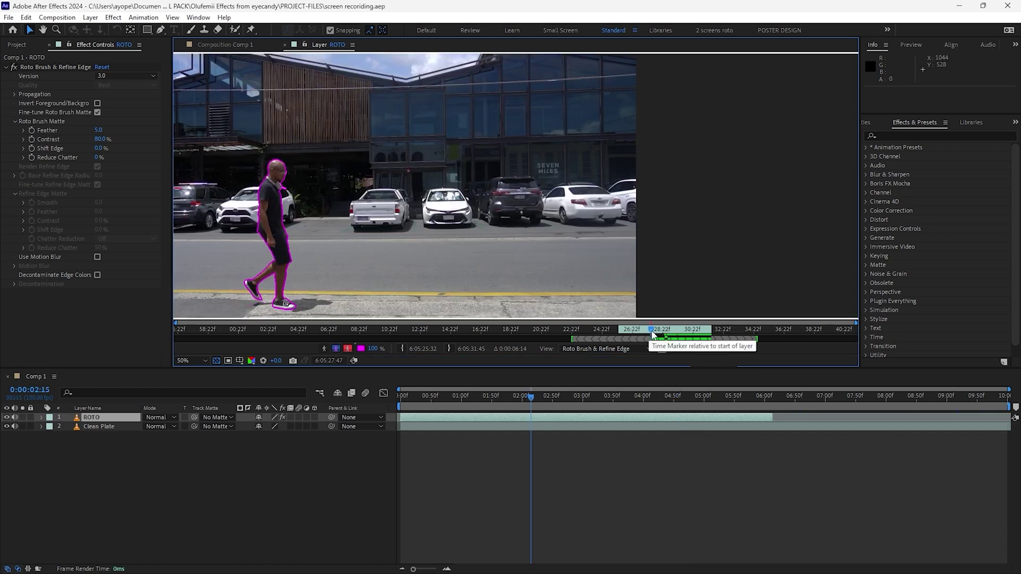
{"action": "left_click_drag", "start_coordinate": [653, 334], "coordinate": [664, 333]}
{"action": "scroll", "coordinate": [404, 213], "scroll_direction": "up", "scroll_amount": 2}
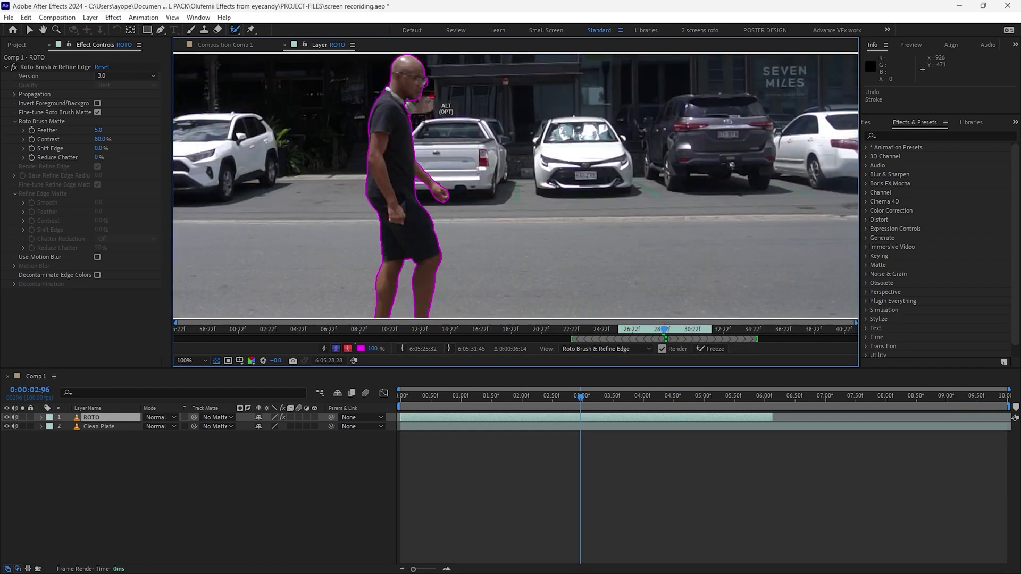
{"action": "scroll", "coordinate": [438, 109], "scroll_direction": "down", "scroll_amount": 2}
{"action": "key", "text": "ctrl+Left"}
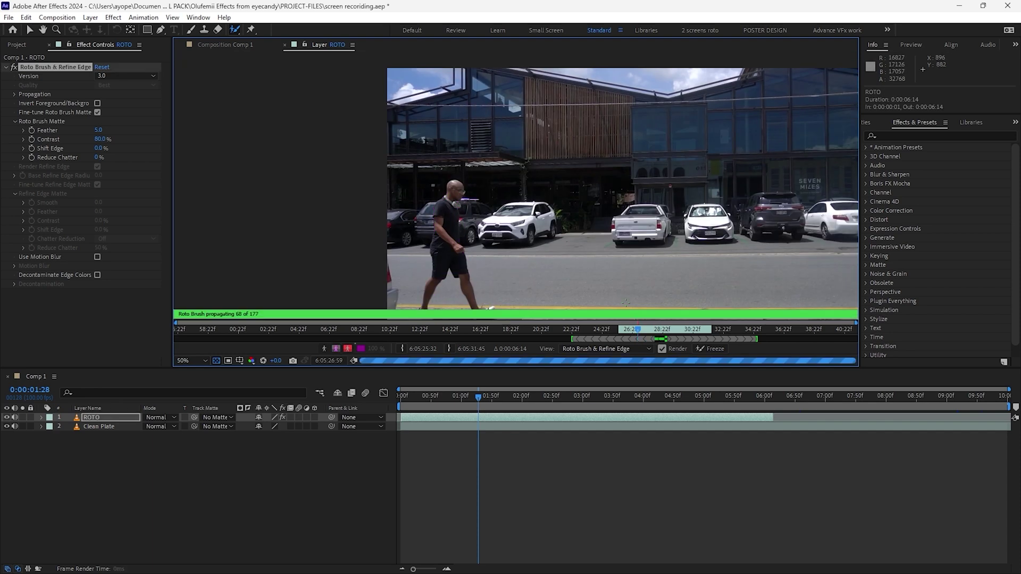
- Freeze the Roto Brush & Refine Edge propagation on the ROTO layer
{"action": "mouse_move", "coordinate": [637, 330]}
{"action": "left_mouse_down"}
{"action": "mouse_move", "coordinate": [626, 333]}
{"action": "mouse_move", "coordinate": [647, 330]}
{"action": "left_mouse_up"}
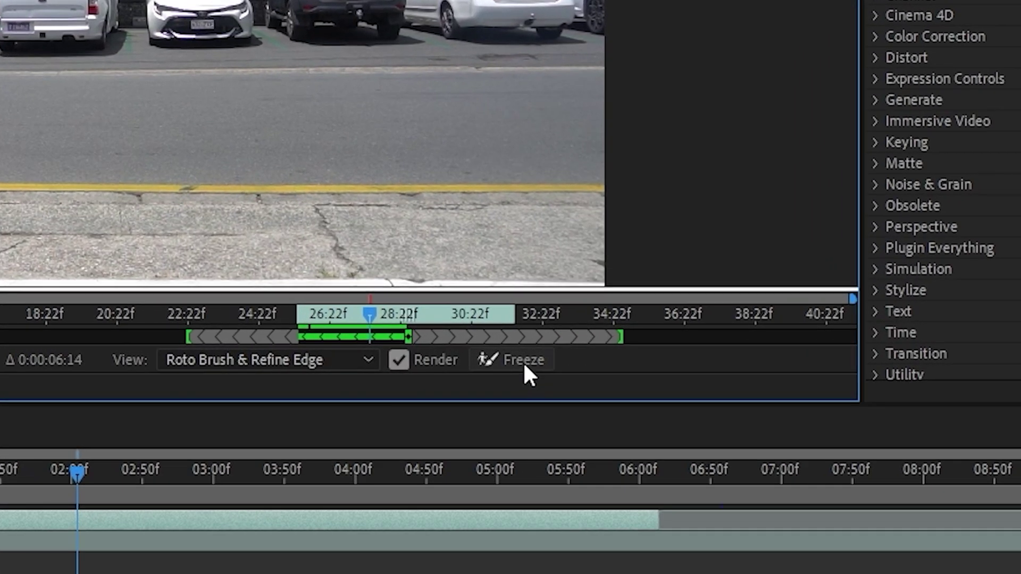
{"action": "left_click", "coordinate": [524, 363]}
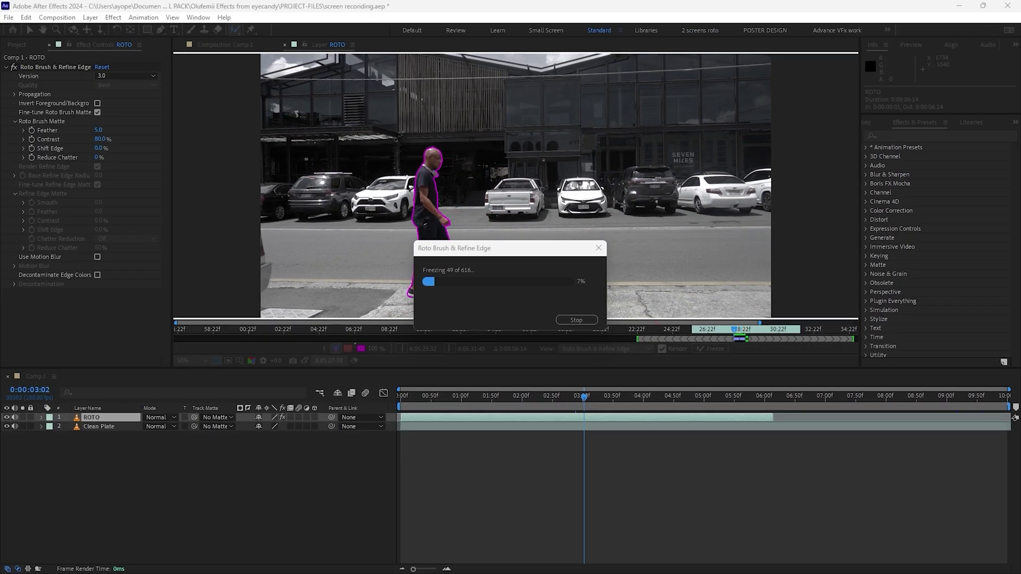
{"action": "key", "text": "shift"}
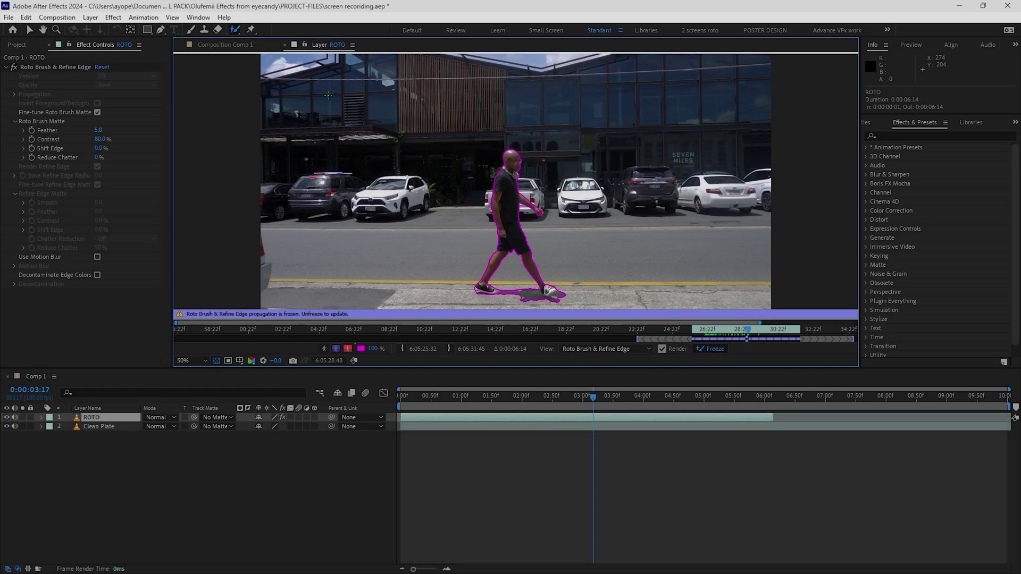
- In Comp 1, set the ROTO layer's Roto Brush Matte Feather to 13.1 and Shift Edge to -21%
{"action": "left_click", "coordinate": [254, 45]}
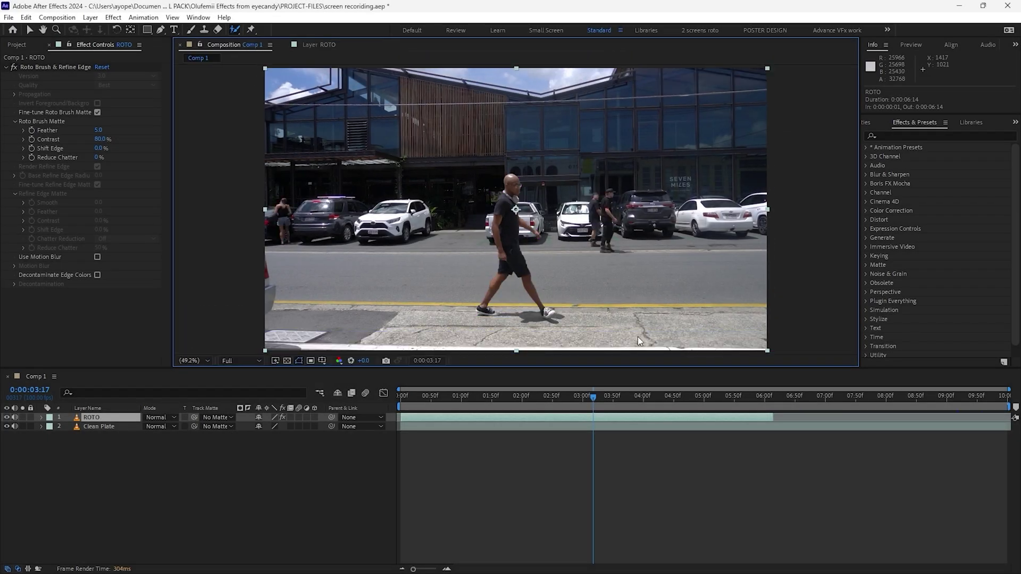
{"action": "left_click_drag", "start_coordinate": [597, 407], "coordinate": [589, 407]}
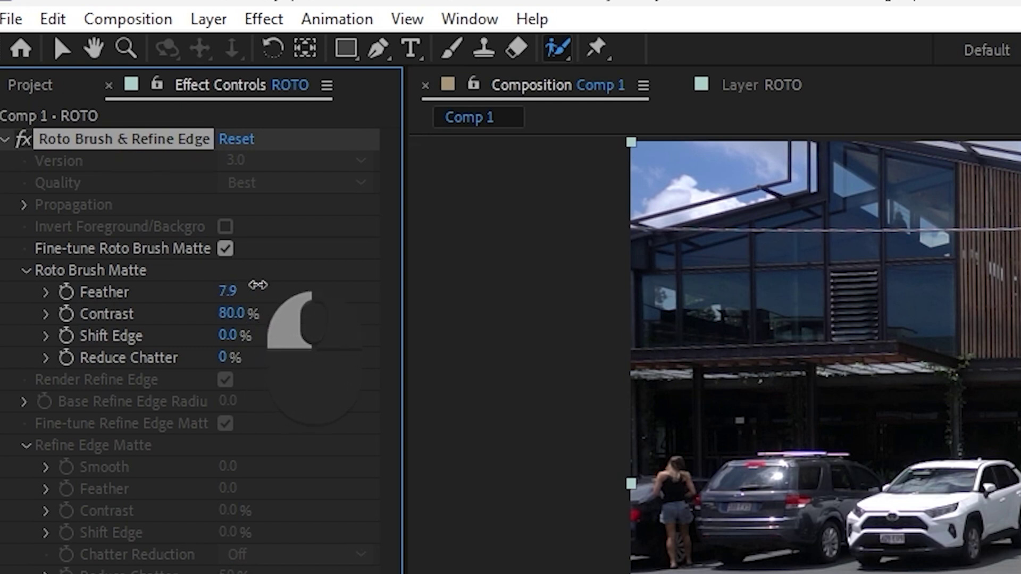
{"action": "left_click_drag", "start_coordinate": [261, 285], "coordinate": [268, 285]}
{"action": "left_click_drag", "start_coordinate": [251, 342], "coordinate": [210, 347]}
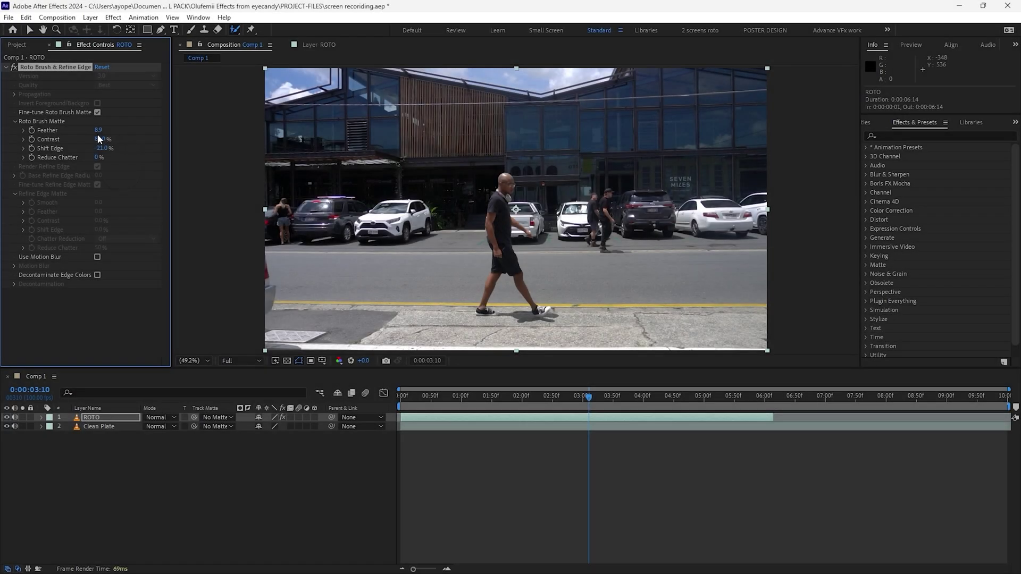
{"action": "left_click", "coordinate": [483, 398]}
- Duplicate ROTO into ROTO 2, shifted about one second earlier, then duplicate again to make ROTO 3
{"action": "key", "text": "space"}
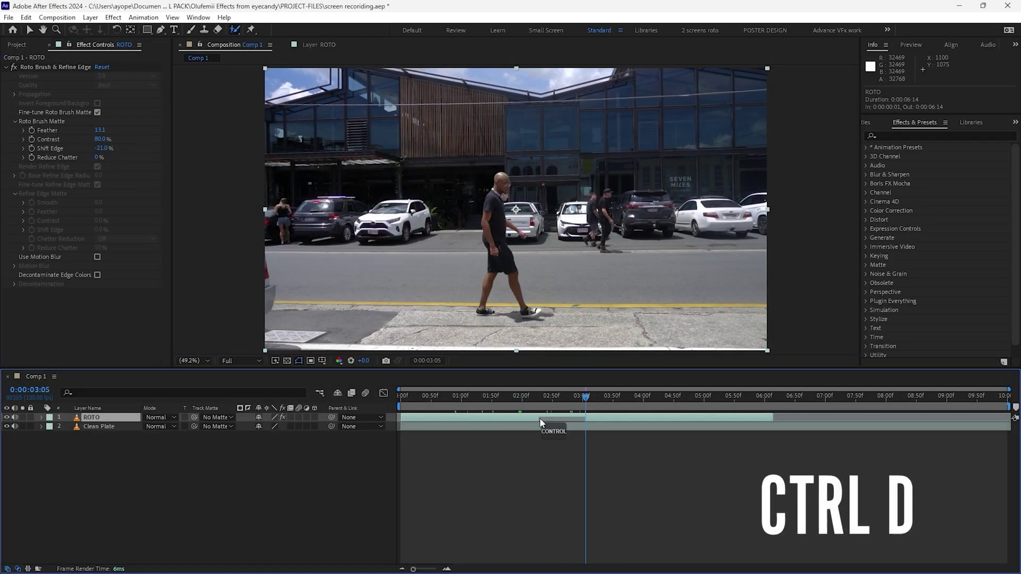
{"action": "key", "text": "ctrl+d"}
{"action": "left_click_drag", "start_coordinate": [542, 420], "coordinate": [485, 428]}
{"action": "left_click_drag", "start_coordinate": [587, 425], "coordinate": [546, 430]}
{"action": "key", "text": "ctrl+d"}
{"action": "key", "text": "ctrl"}
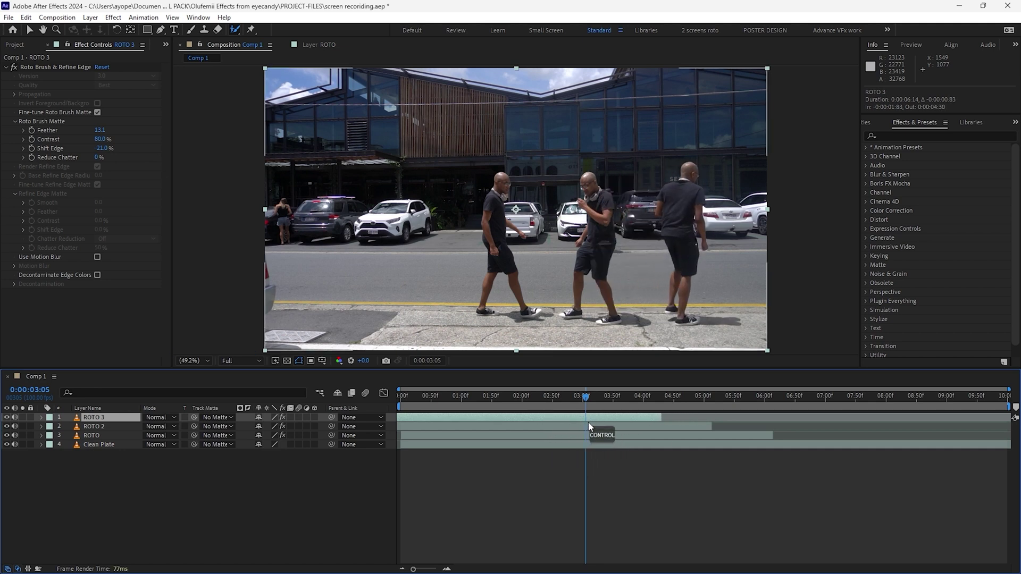